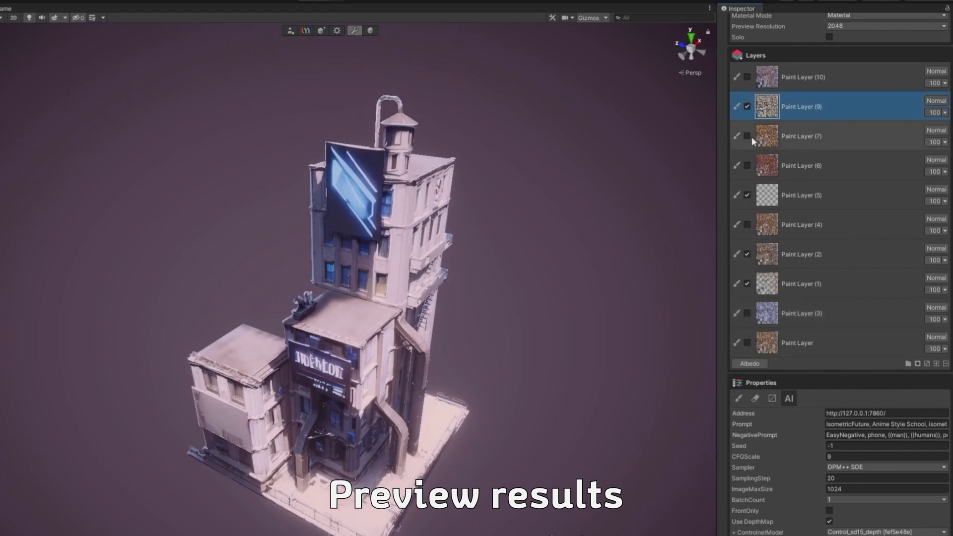
Toggle Paint Layers (9), (7) and (6) to compare the building's textures, orbiting the view.
click(747, 107)
click(748, 136)
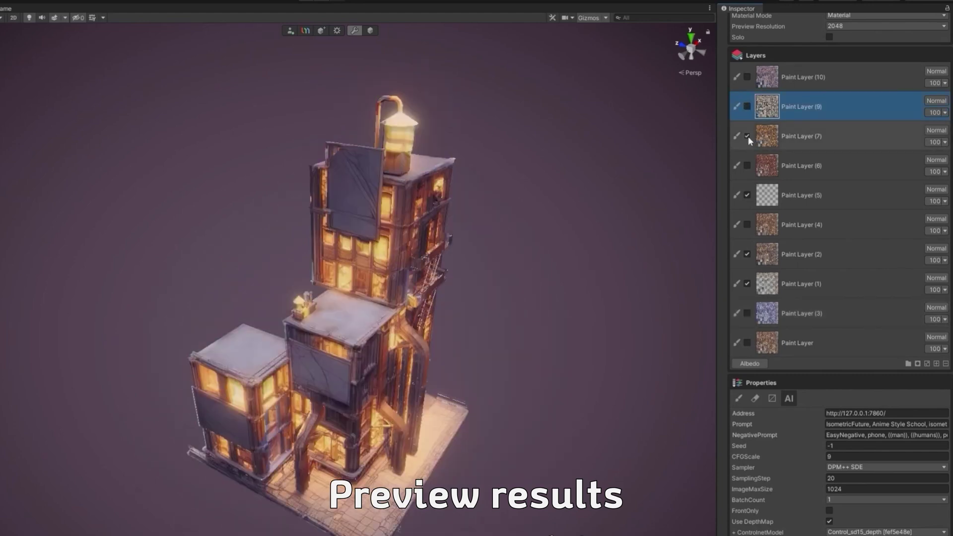
click(747, 136)
click(748, 166)
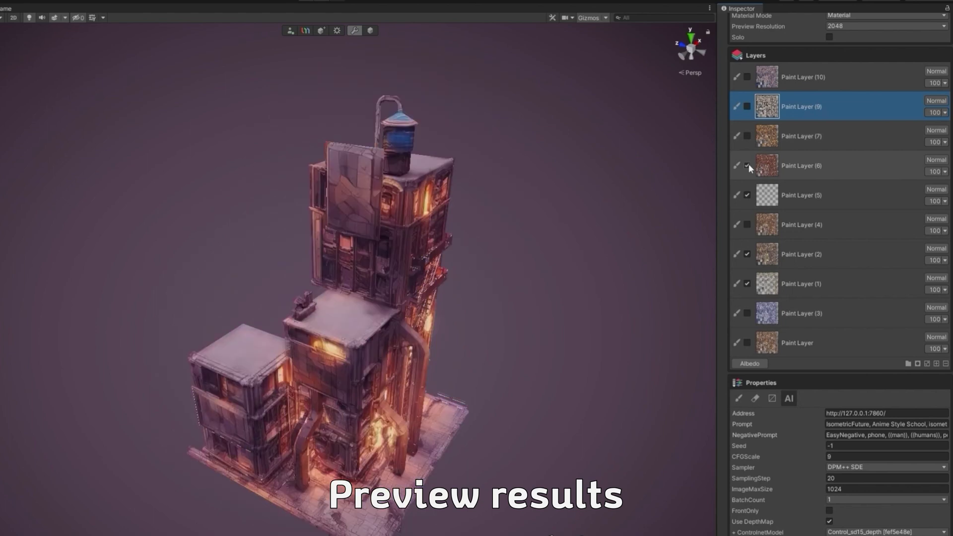
click(747, 165)
click(747, 106)
mouse_move(496, 317)
alt+mouse_down()
mouse_move(688, 329)
mouse_move(516, 361)
mouse_move(611, 366)
mouse_move(540, 342)
mouse_move(501, 314)
mouse_move(490, 340)
mouse_move(645, 383)
alt+mouse_up()
click(747, 106)
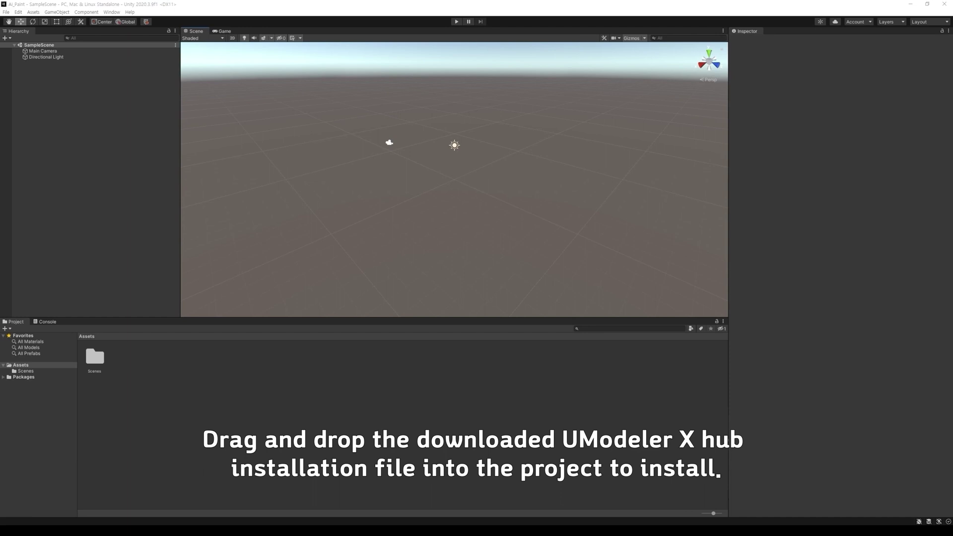
Import the downloaded umodeler-hub .unitypackage into Assets with all its files.
key(alt+Tab)
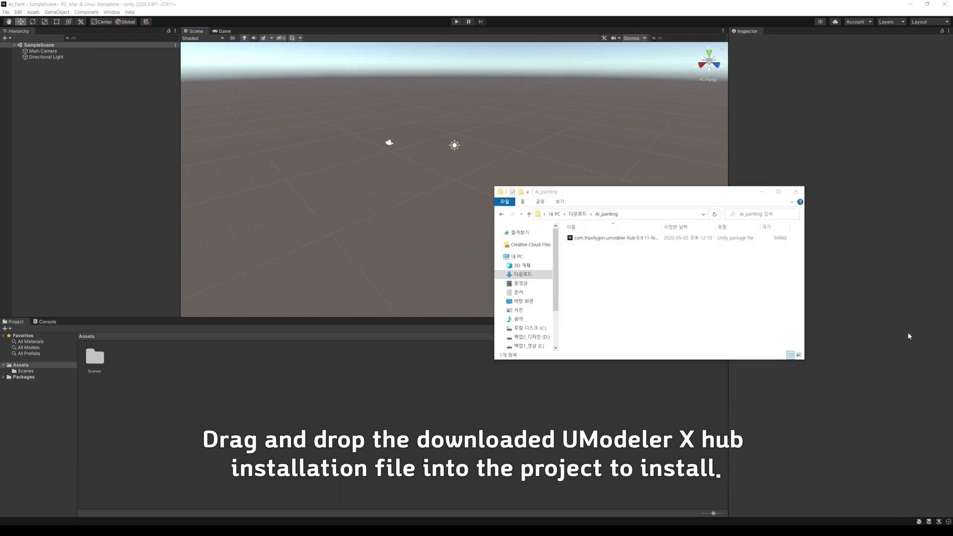
drag(622, 240, 274, 396)
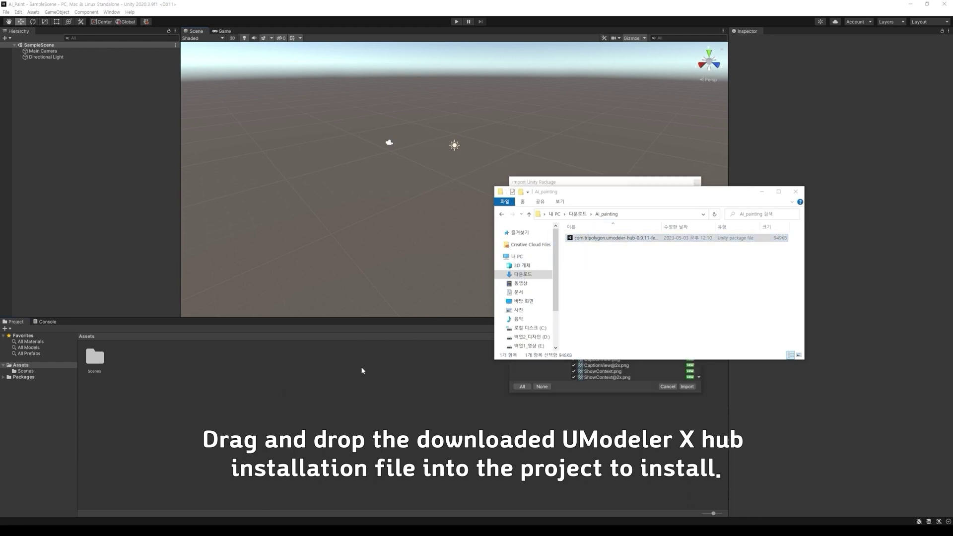
click(796, 192)
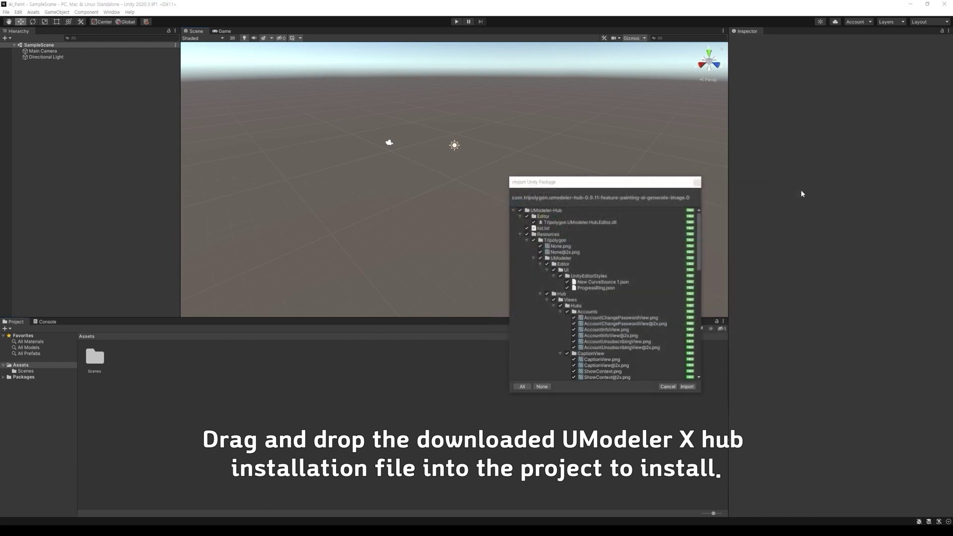
drag(625, 181, 607, 178)
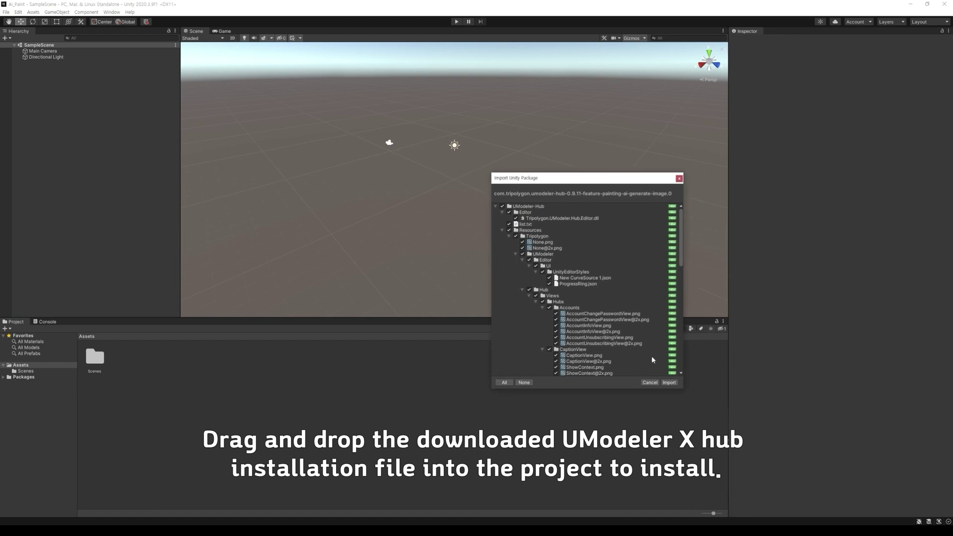
click(669, 382)
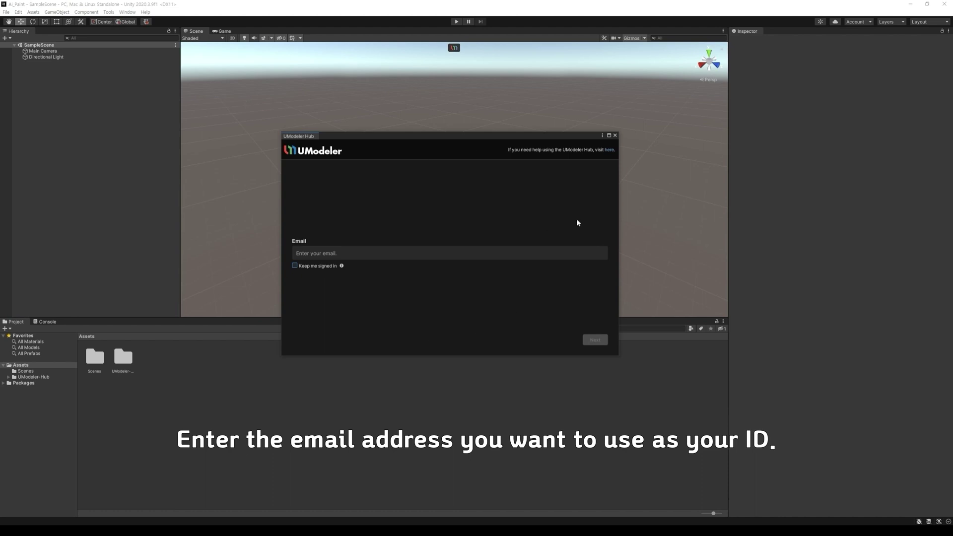
Enter the account email in the UModeler Hub sign-in and tick Keep me signed in.
click(380, 254)
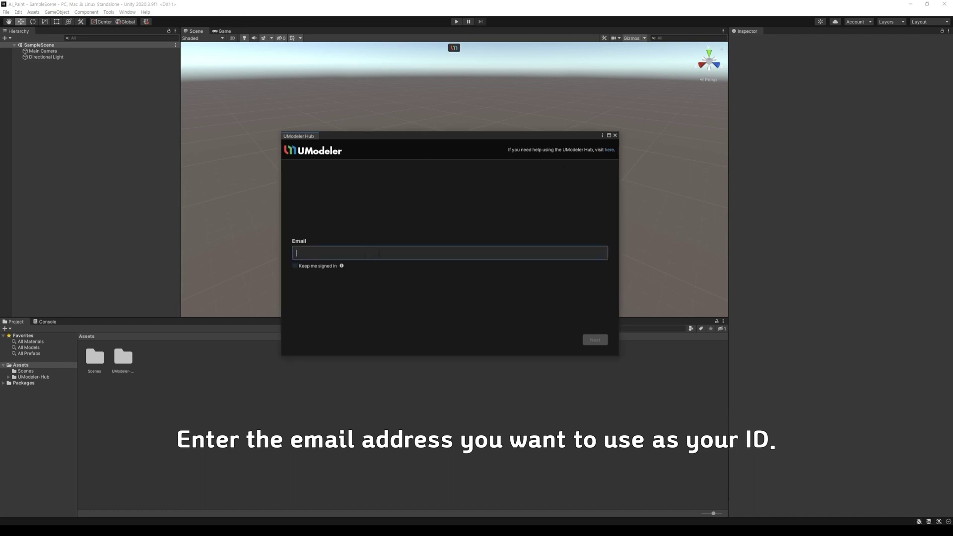
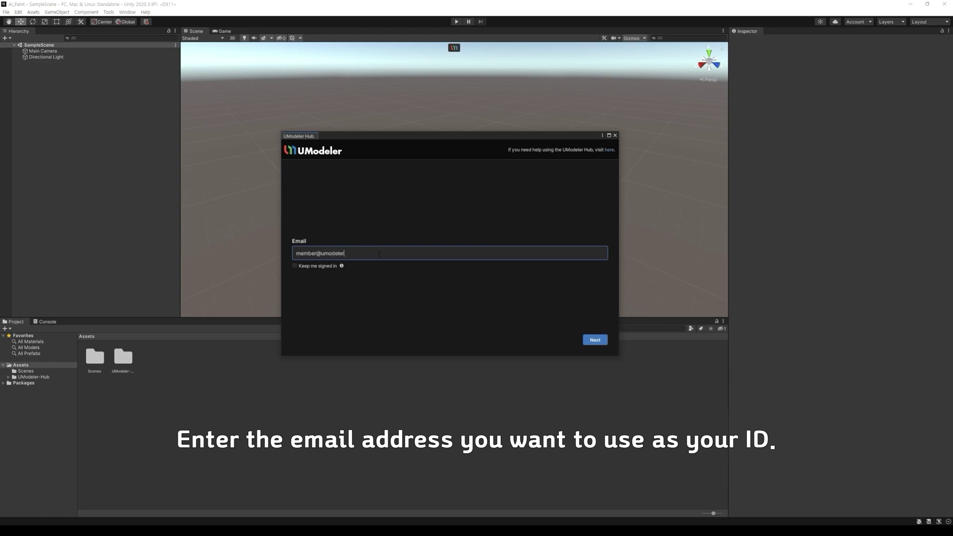
click(294, 266)
Submit the email, then enter the new account password and repeat it.
click(595, 341)
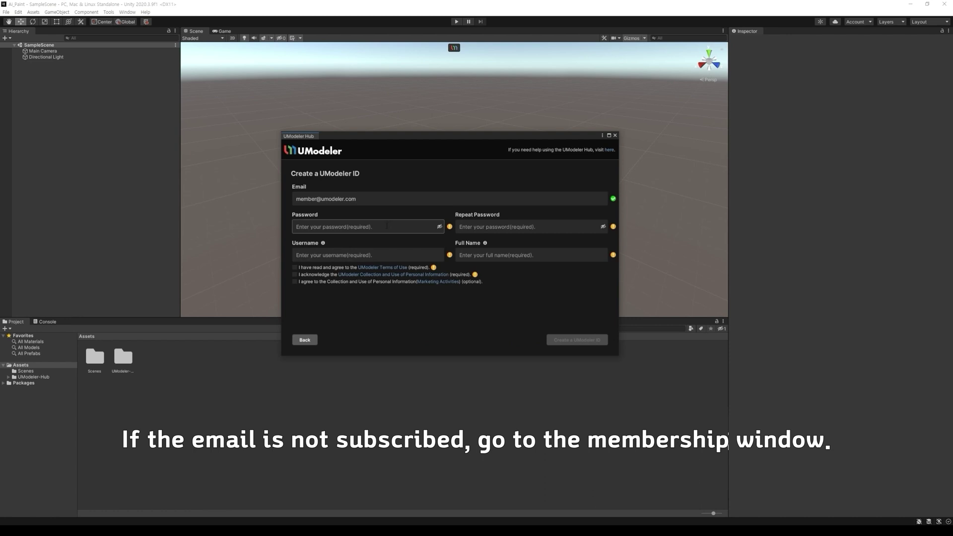
click(387, 226)
text(*****)
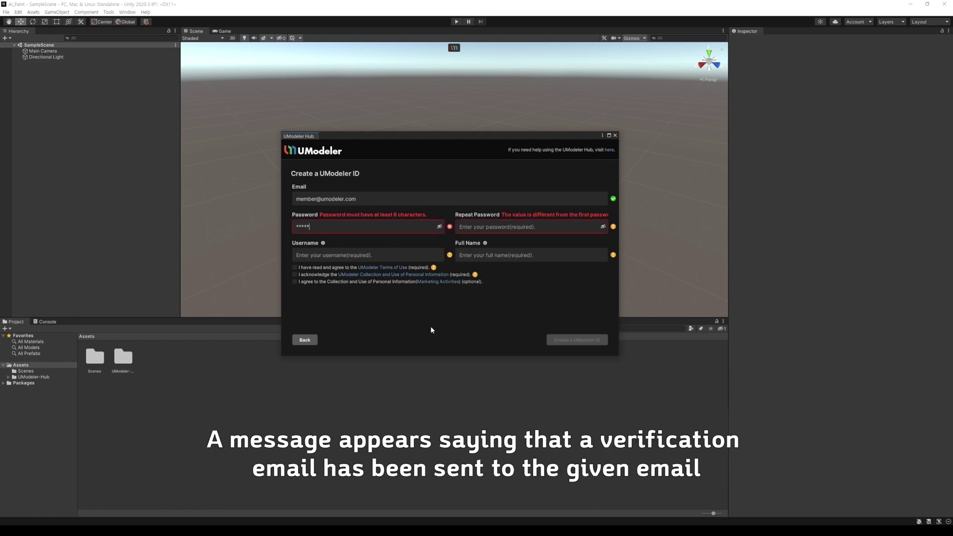
text(***)
click(490, 227)
text(**)
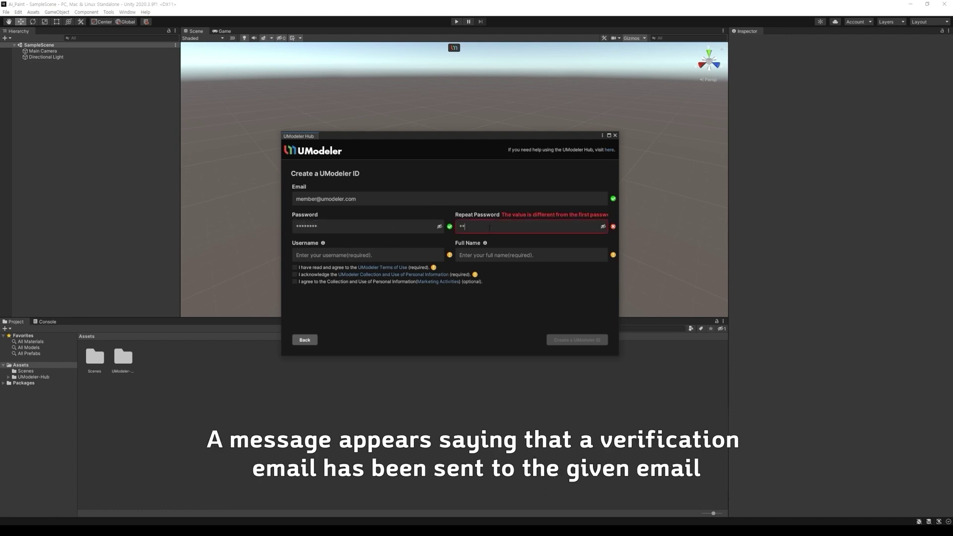
text(******)
Fill in the username and full name, accept both required agreements, and submit the registration.
key(Tab)
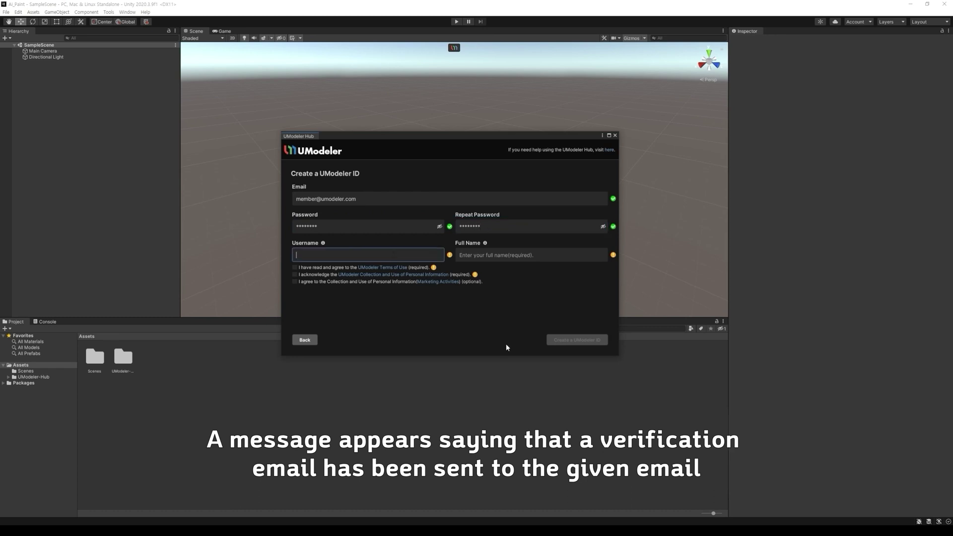
text(Memeber)
key(Tab)
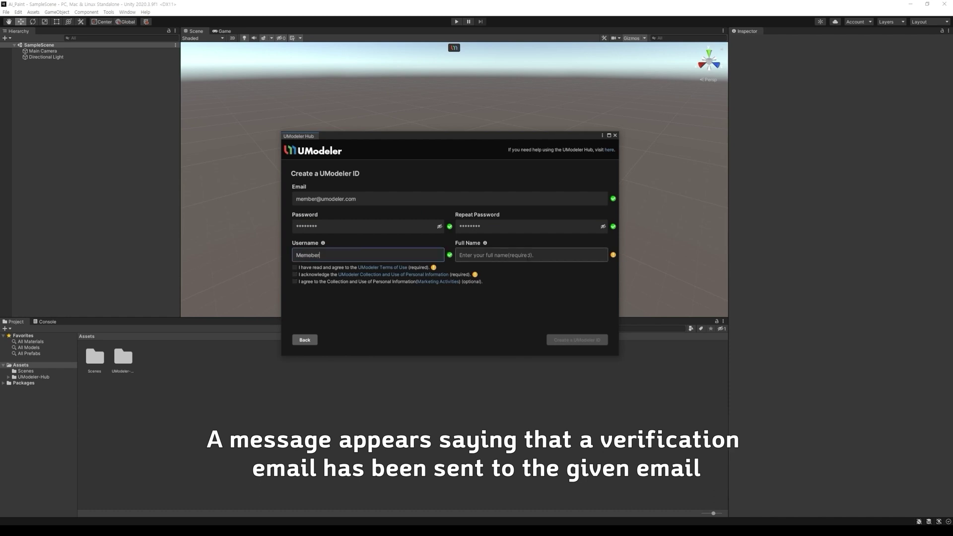
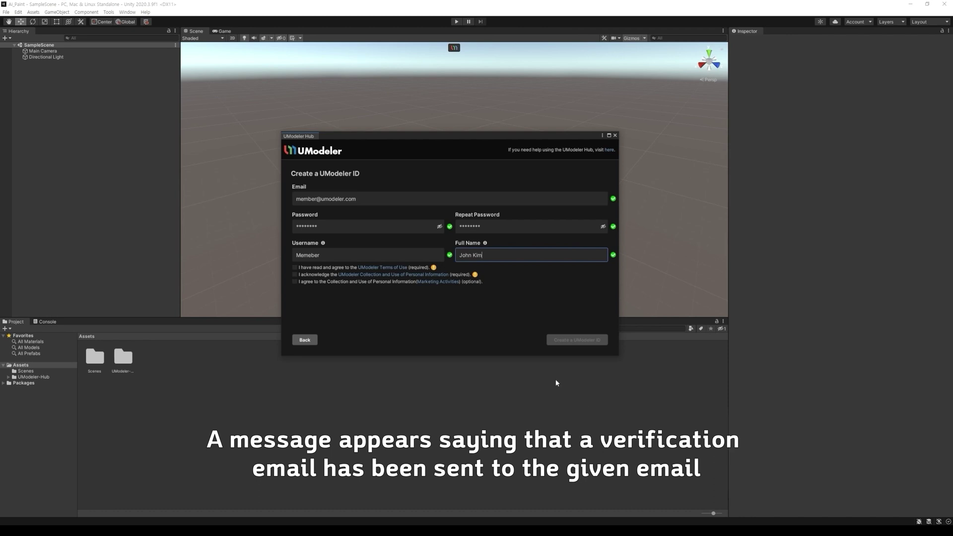
click(295, 267)
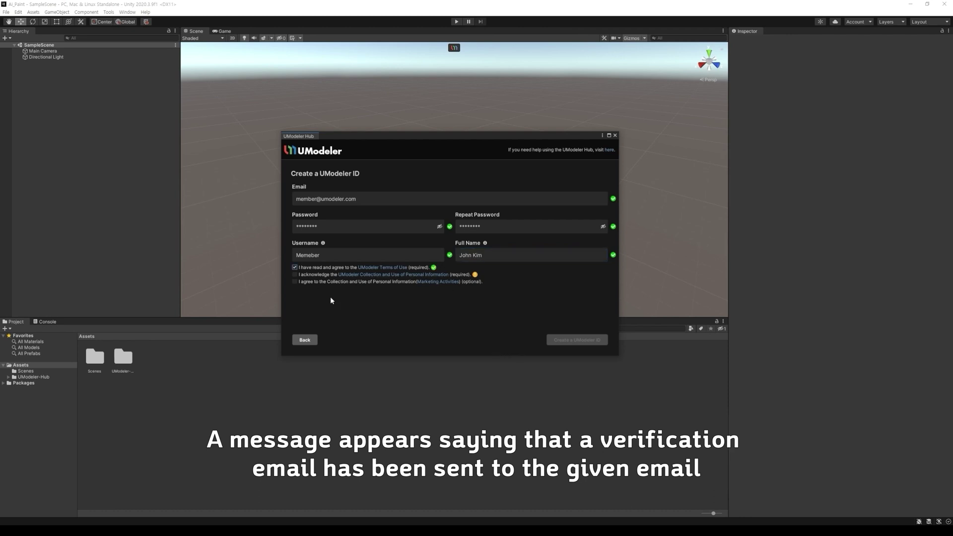
click(295, 275)
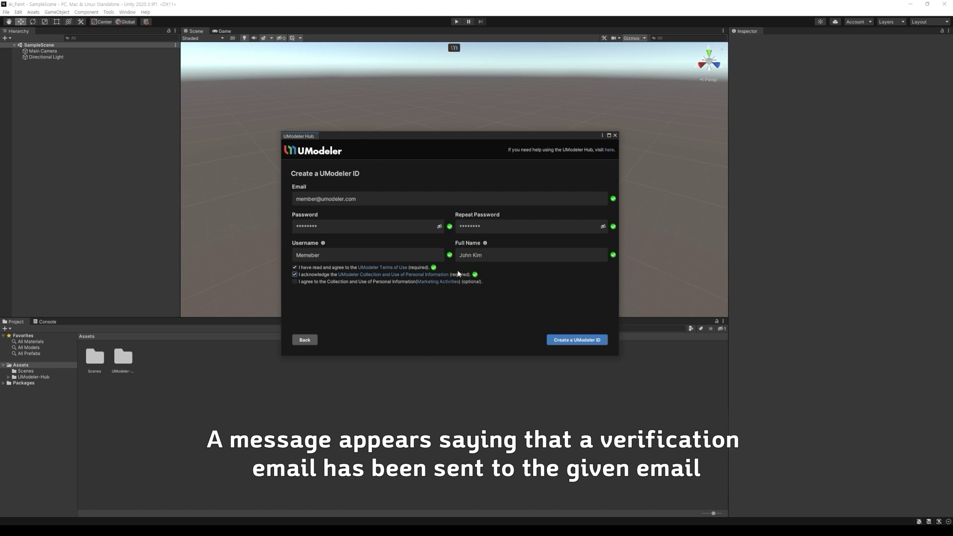
click(568, 340)
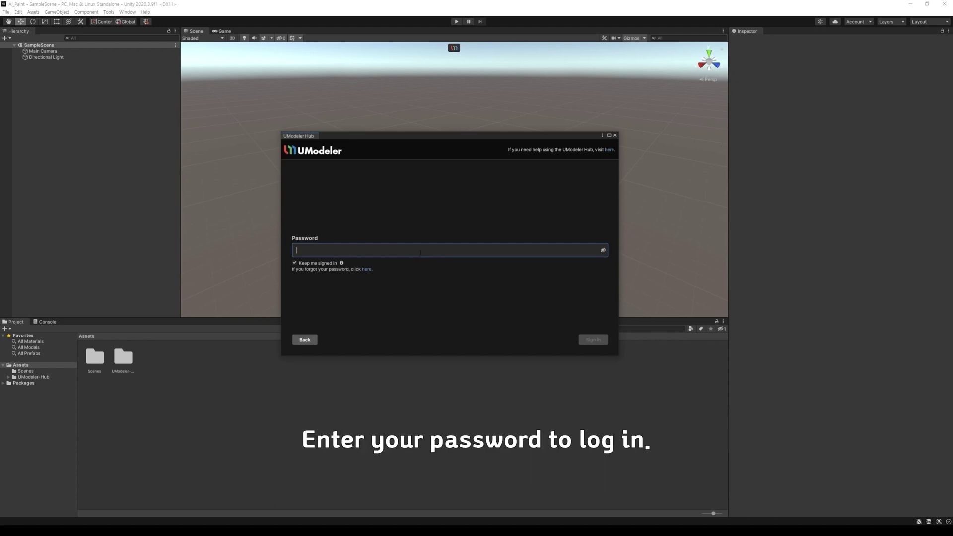
Sign in with the account password and install UModeler X, confirming with Yes.
text(•••)
click(593, 338)
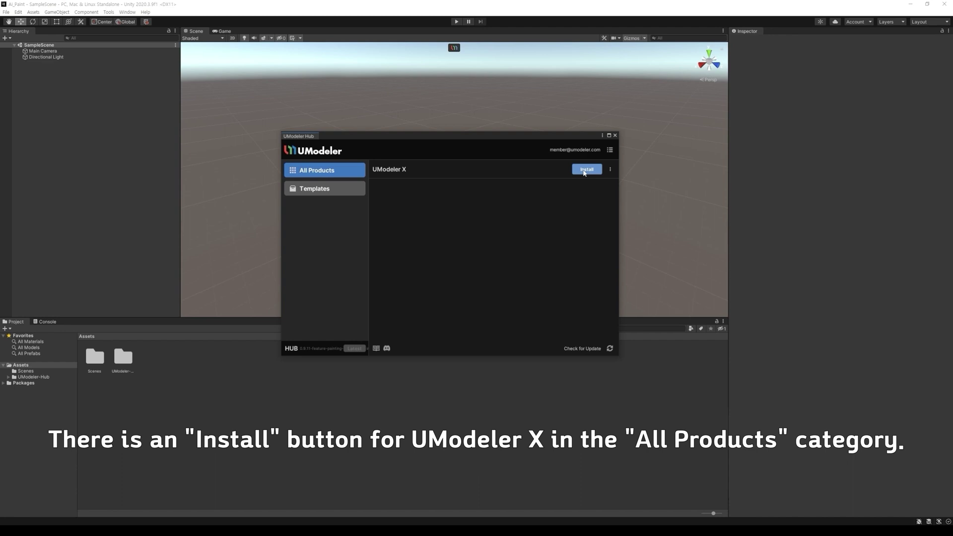
click(586, 170)
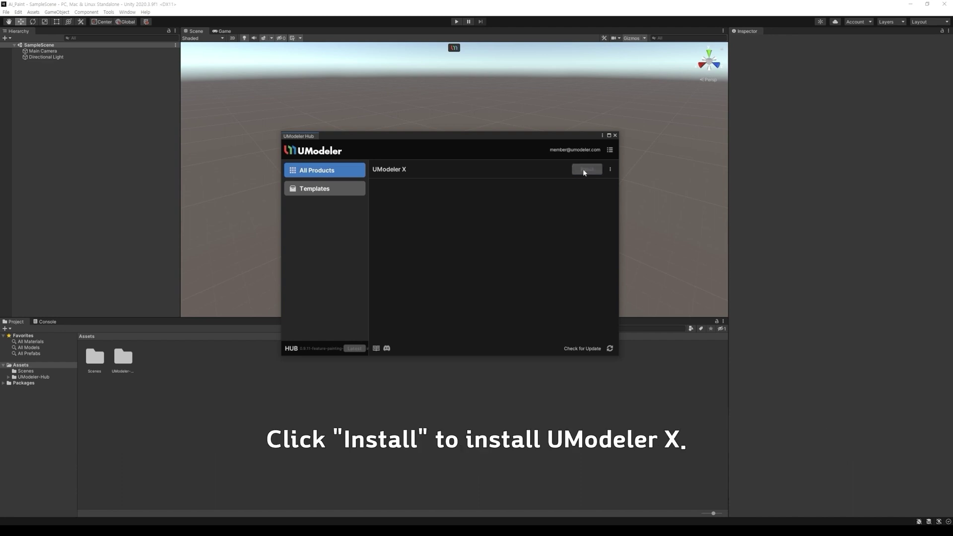
click(498, 281)
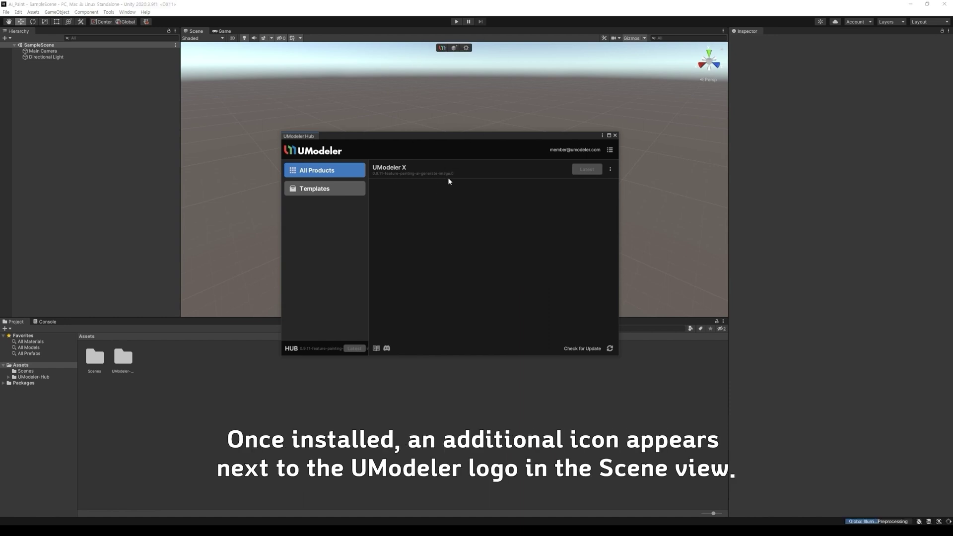
Close the UModeler Hub window.
click(615, 135)
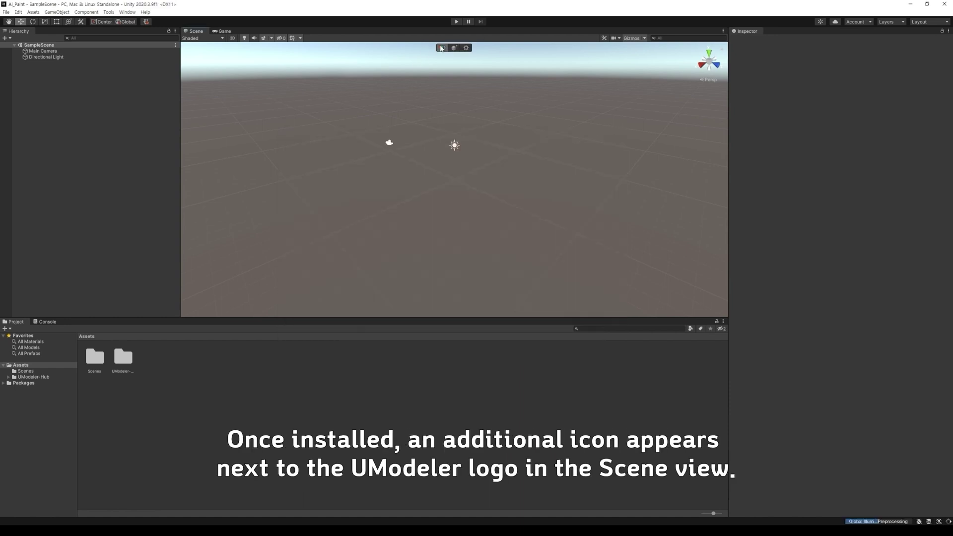
click(441, 48)
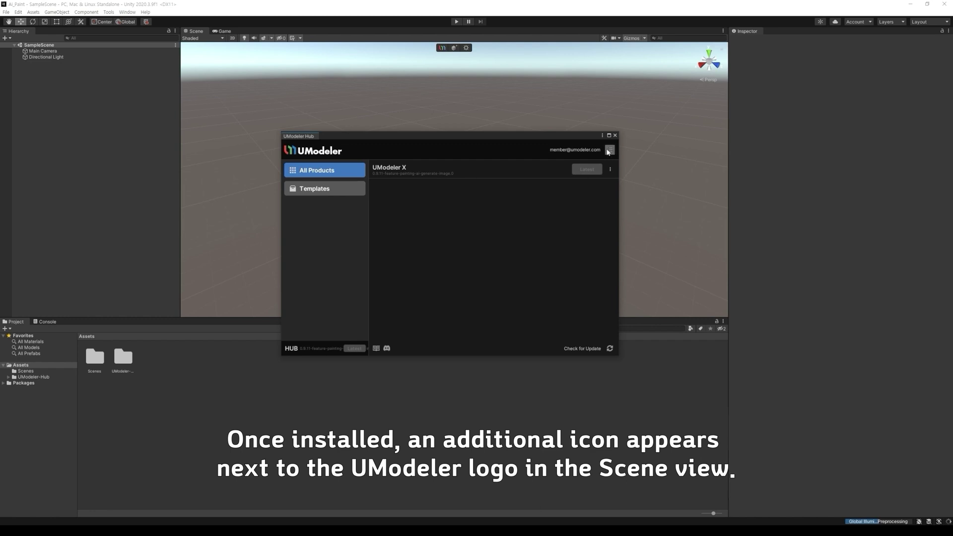
click(616, 135)
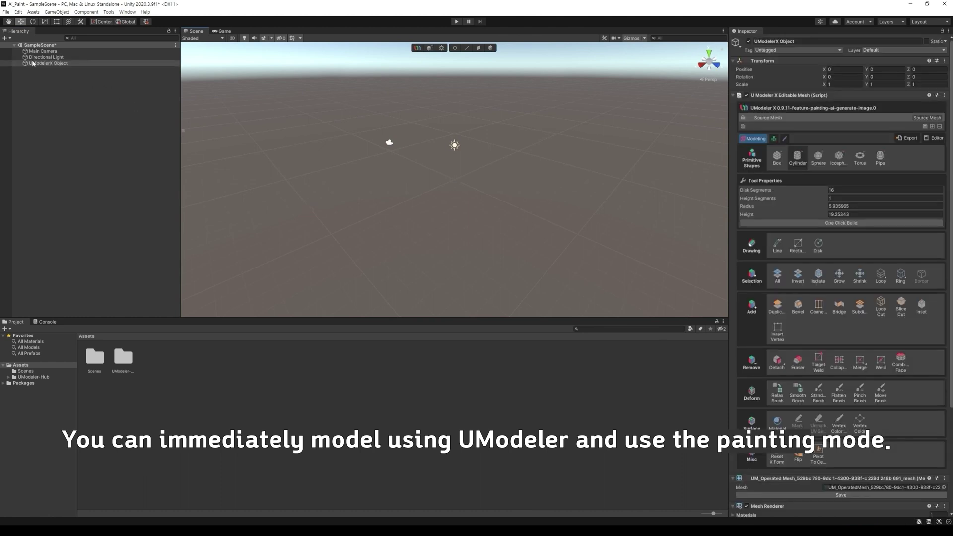
Draw a Box primitive, extrude it into a tall cube, and start 3D painting on it.
click(785, 164)
drag(469, 172, 462, 230)
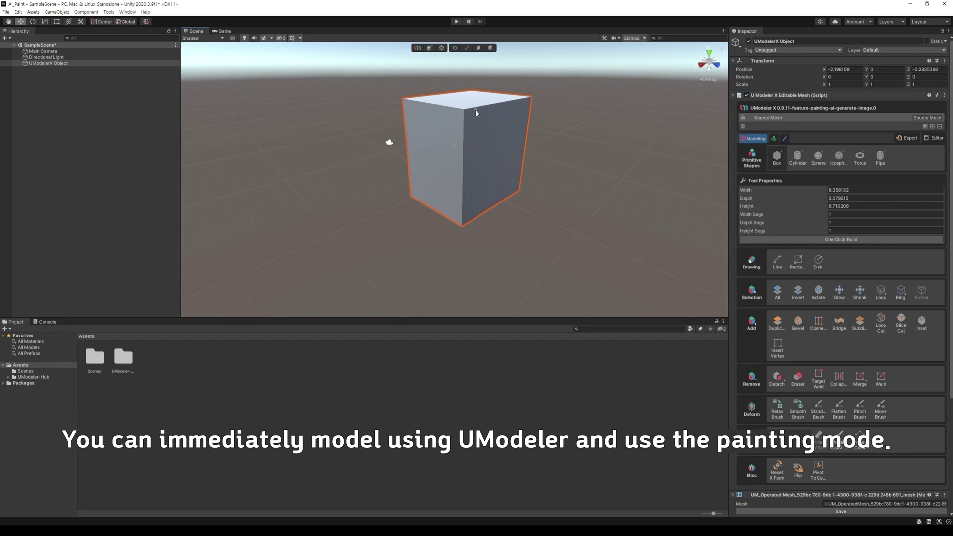
click(477, 112)
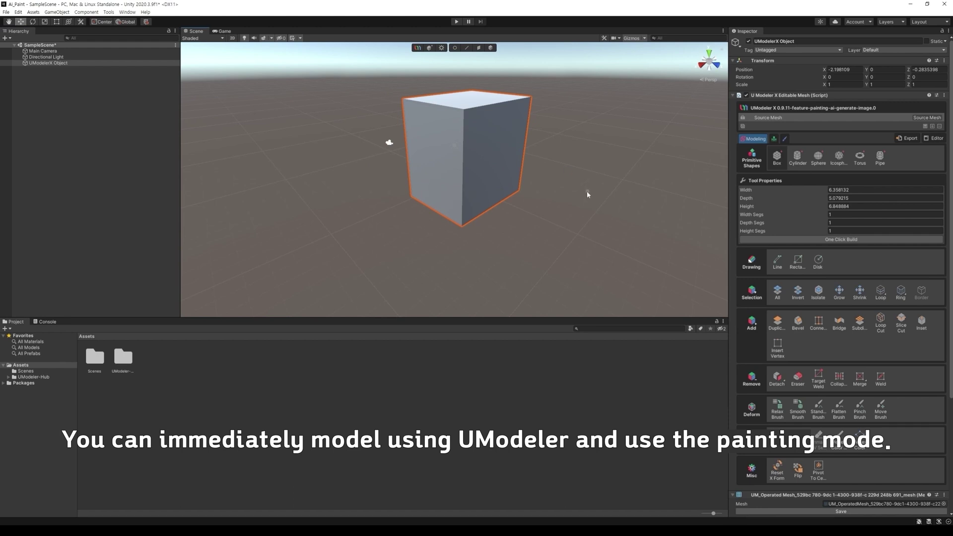
click(785, 139)
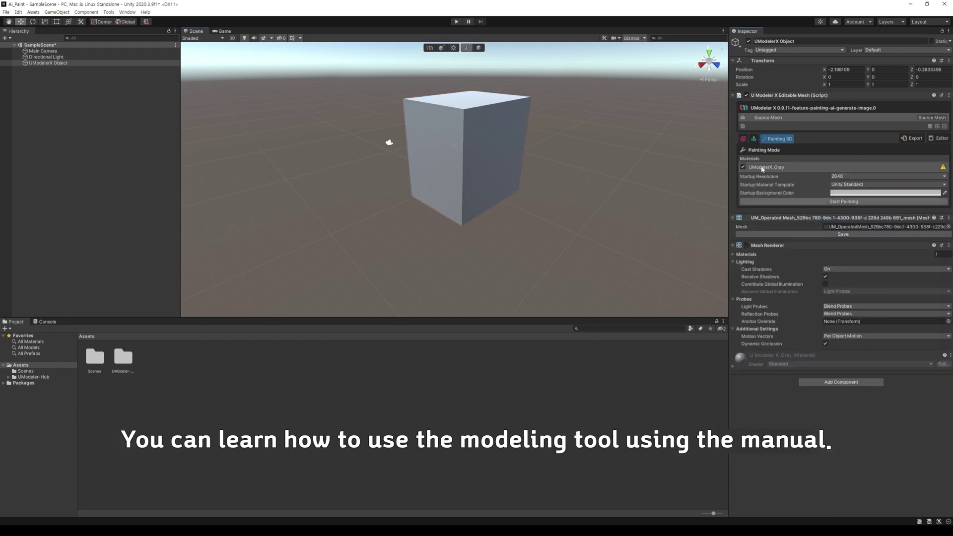
click(832, 203)
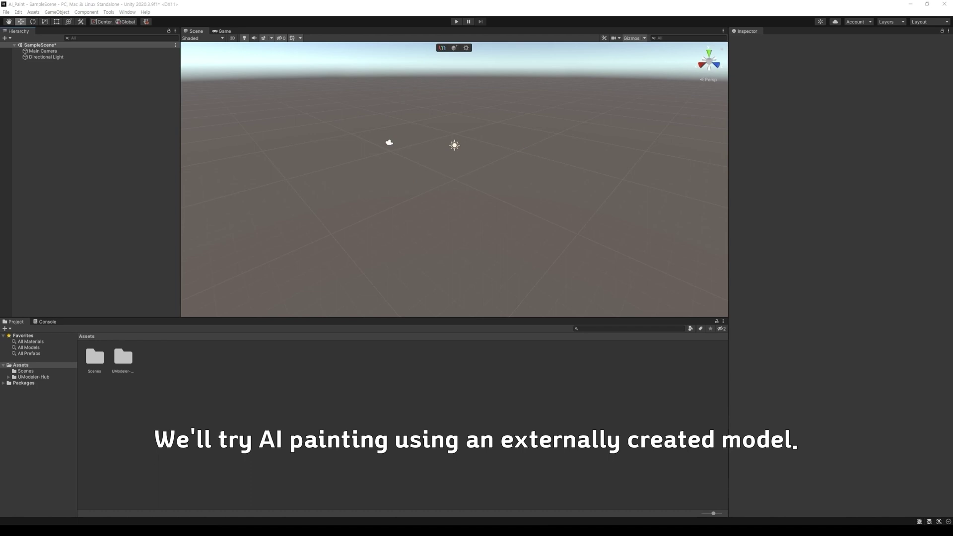
Import UVProjectMapping_HighCity.fbx into Assets, place it in the scene, and frame it.
drag(471, 289, 189, 388)
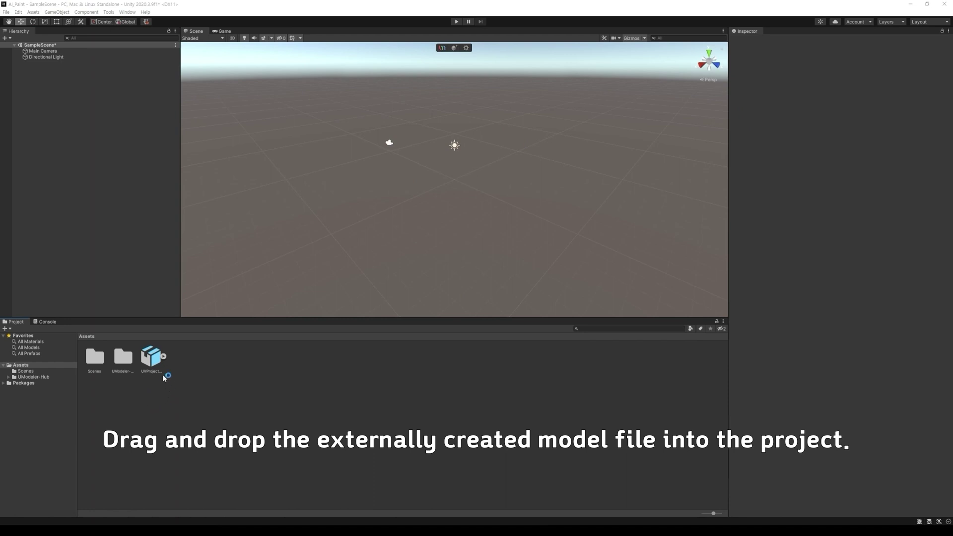
click(157, 360)
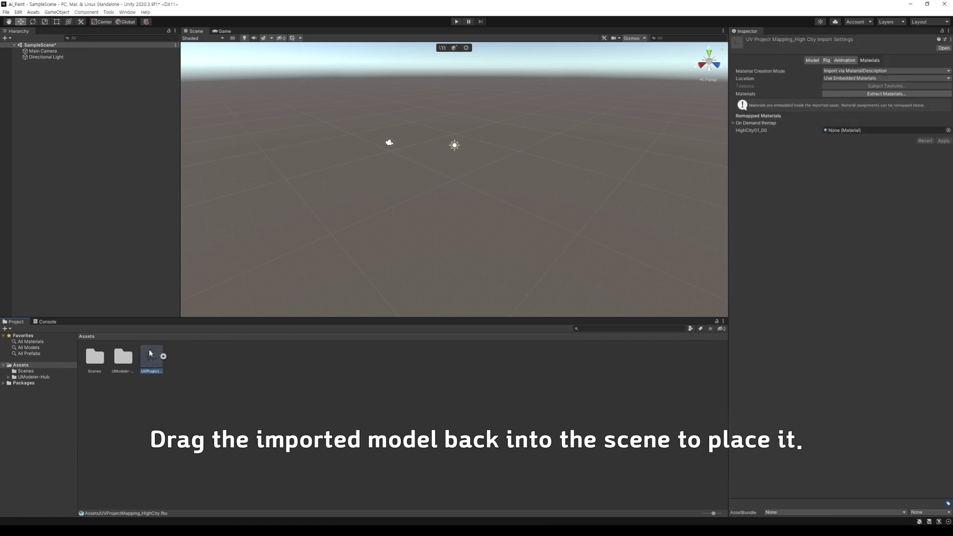
drag(149, 357, 511, 268)
key(f)
alt+drag(414, 261, 590, 256)
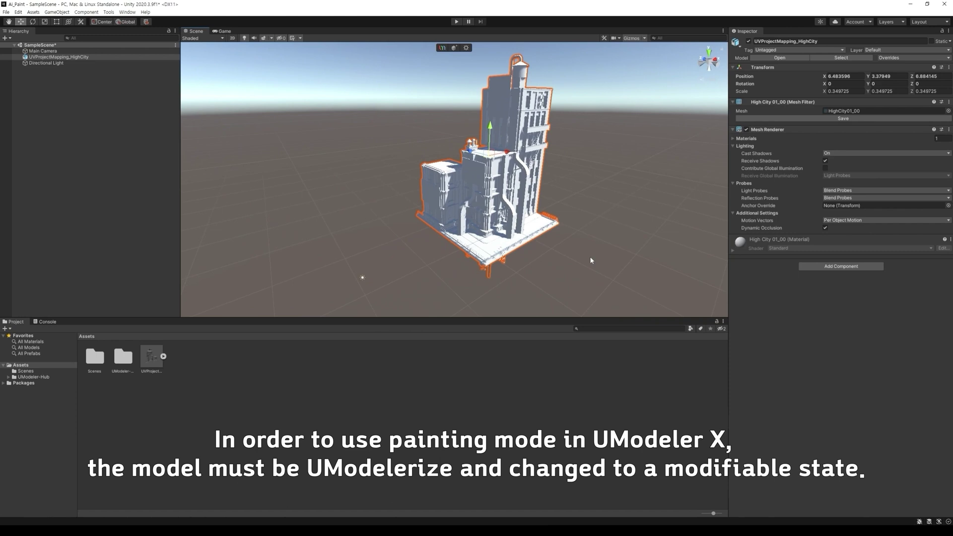
scroll(590, 256, up, 3)
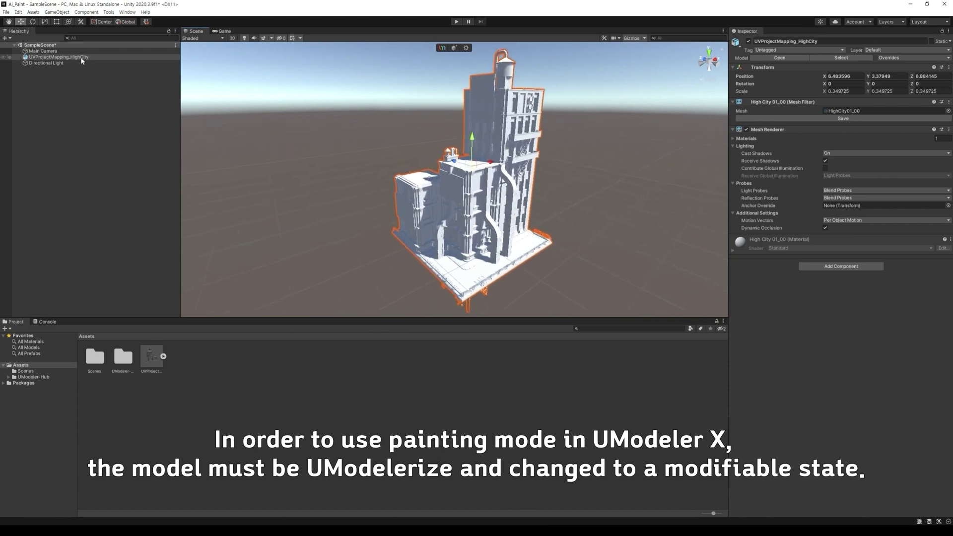
Move UVProjectMapping_HighCity to the end of the Hierarchy and unpack its prefab.
drag(59, 56, 89, 103)
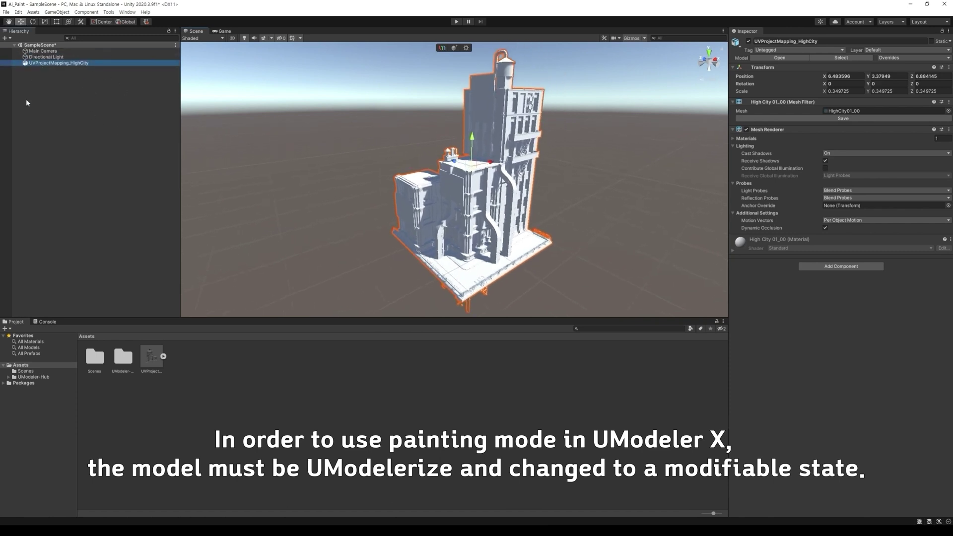
right_click(59, 65)
mouse_move(100, 155)
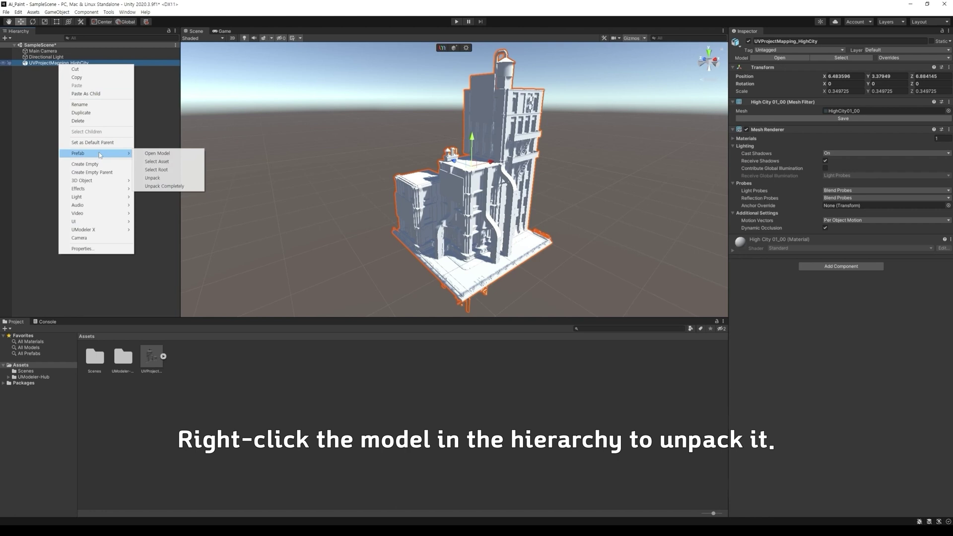
click(153, 178)
click(73, 108)
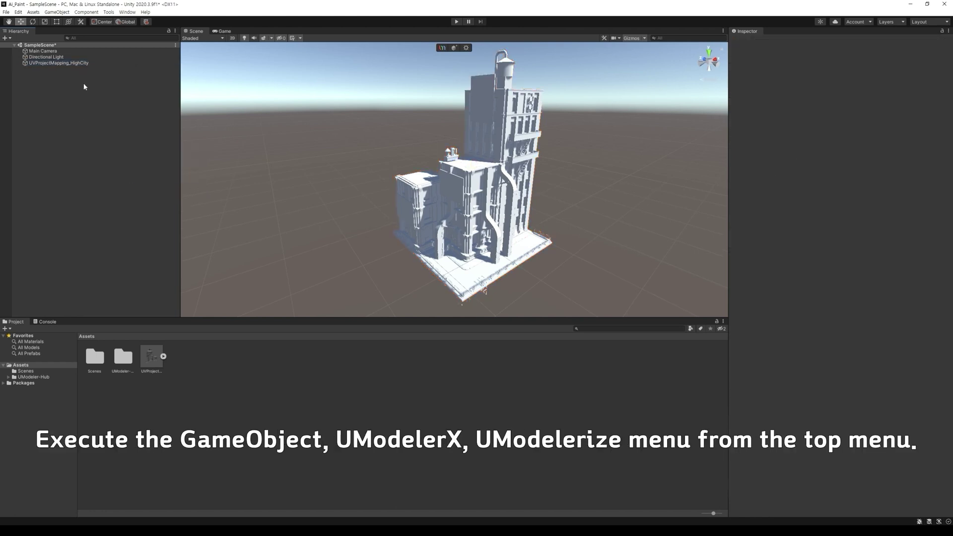
click(73, 63)
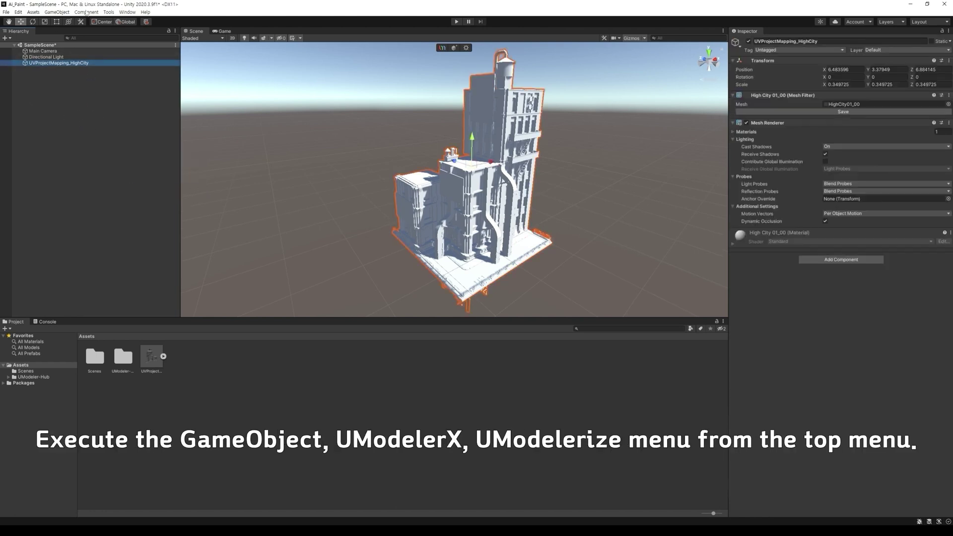
UModelerize the building with Merge Vertices, then select the original non-UModelerized copy.
click(56, 12)
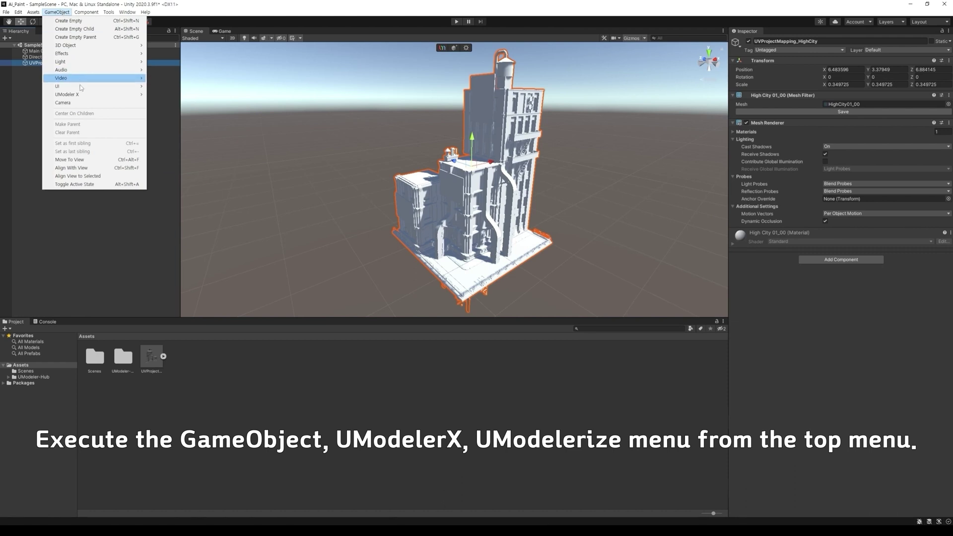
mouse_move(74, 94)
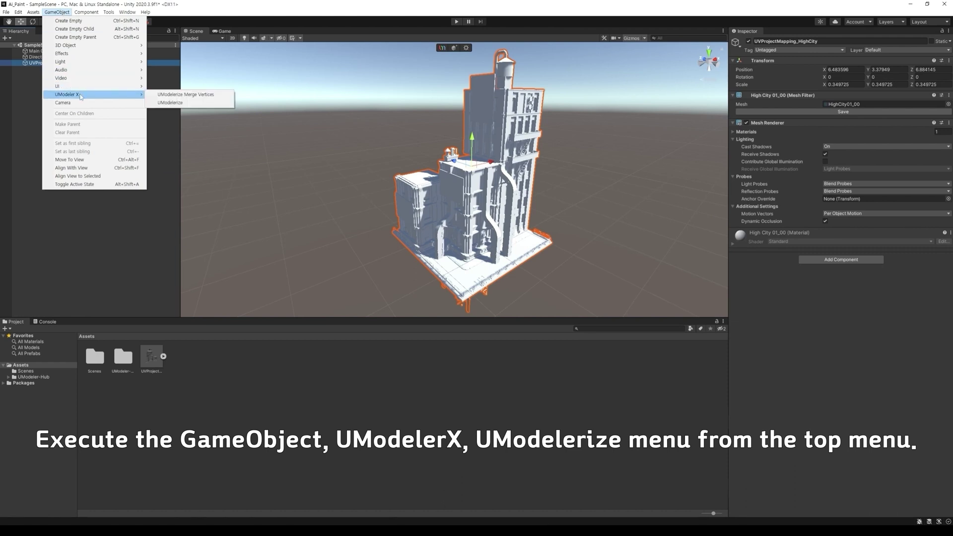
click(181, 95)
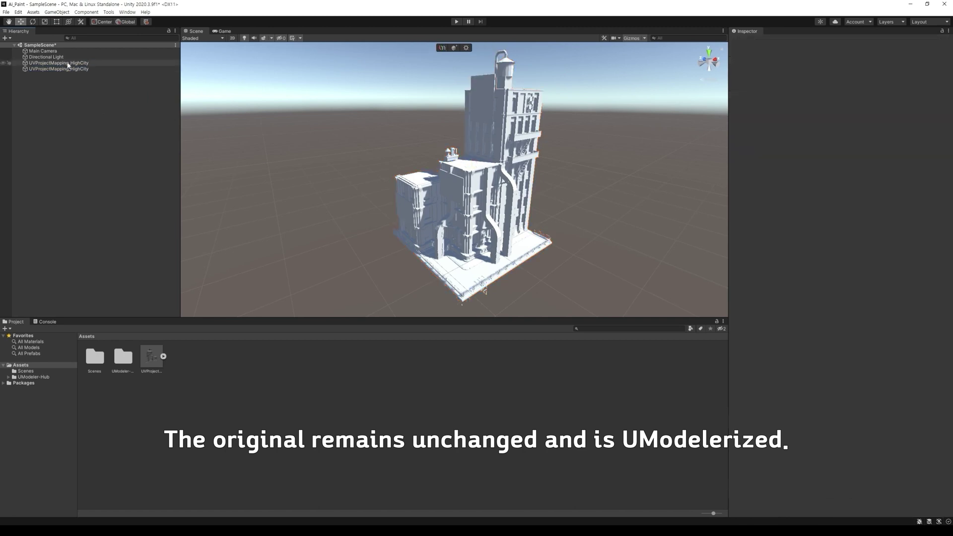
click(69, 63)
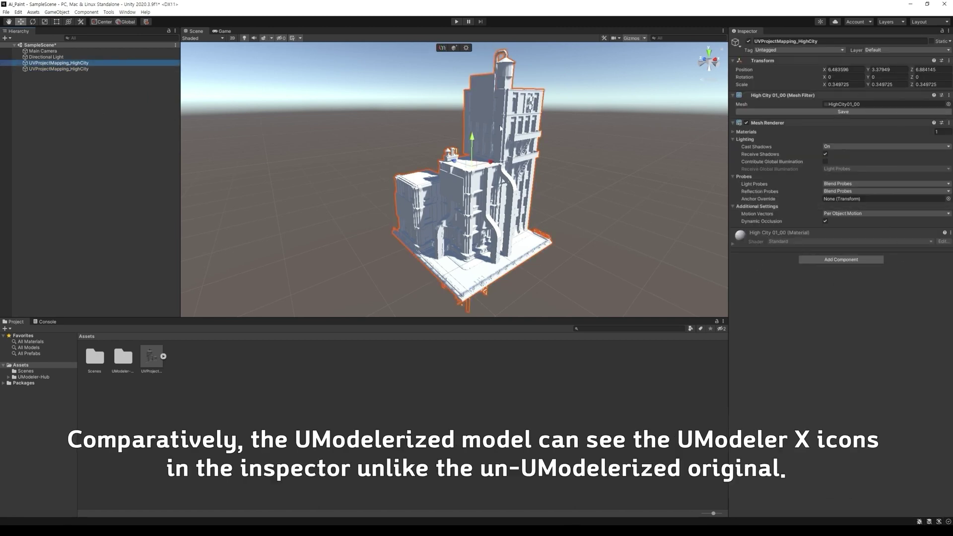
click(62, 68)
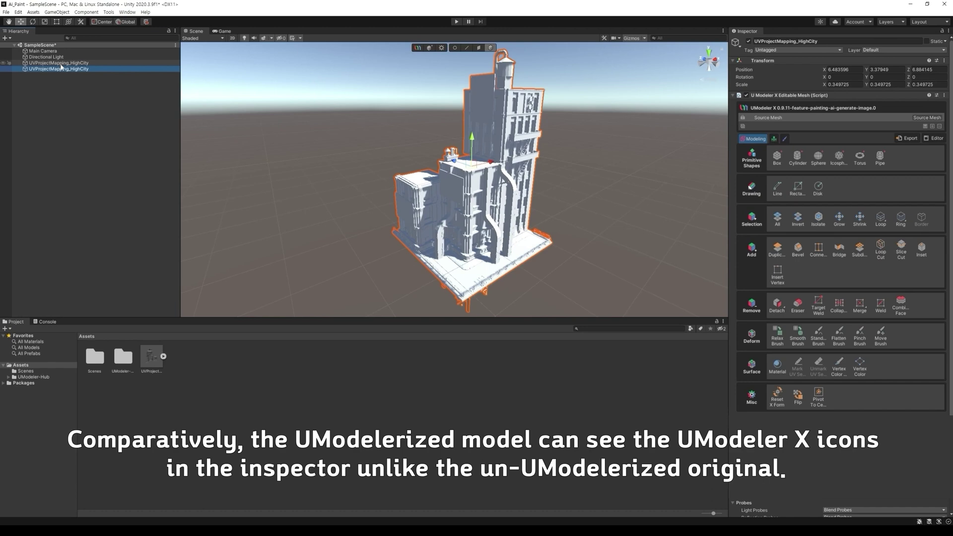
click(62, 63)
Delete the original building and start Painting 3D at 1024 resolution with the Unity Standard template.
key(Delete)
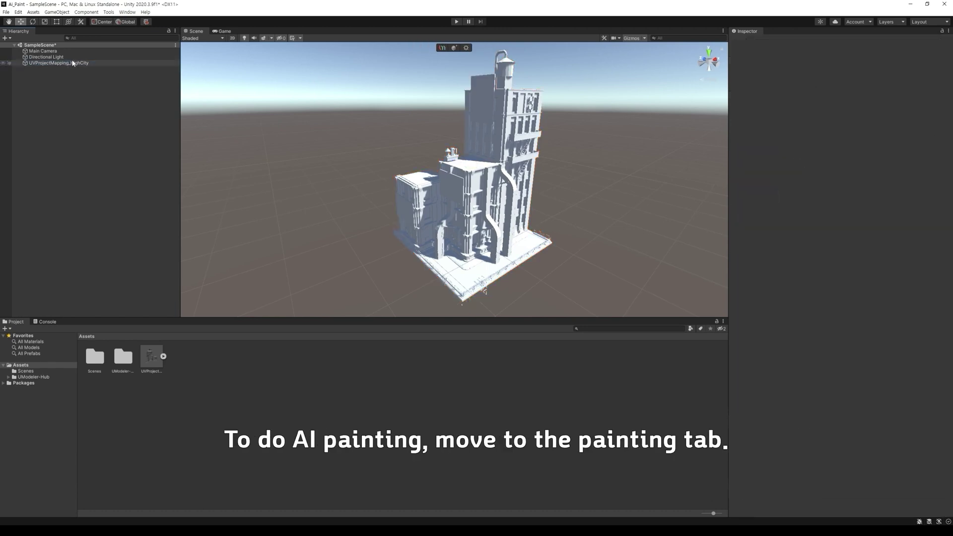
click(73, 62)
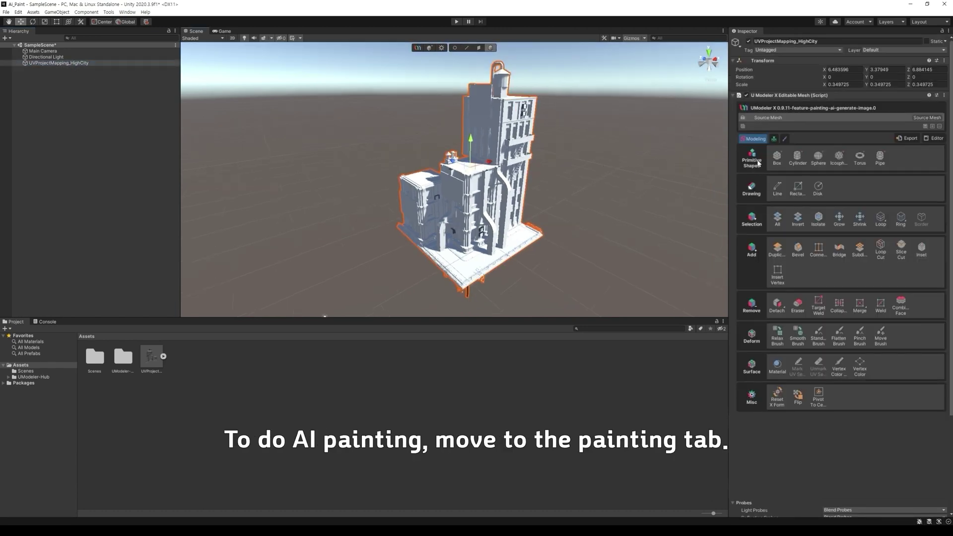
click(785, 139)
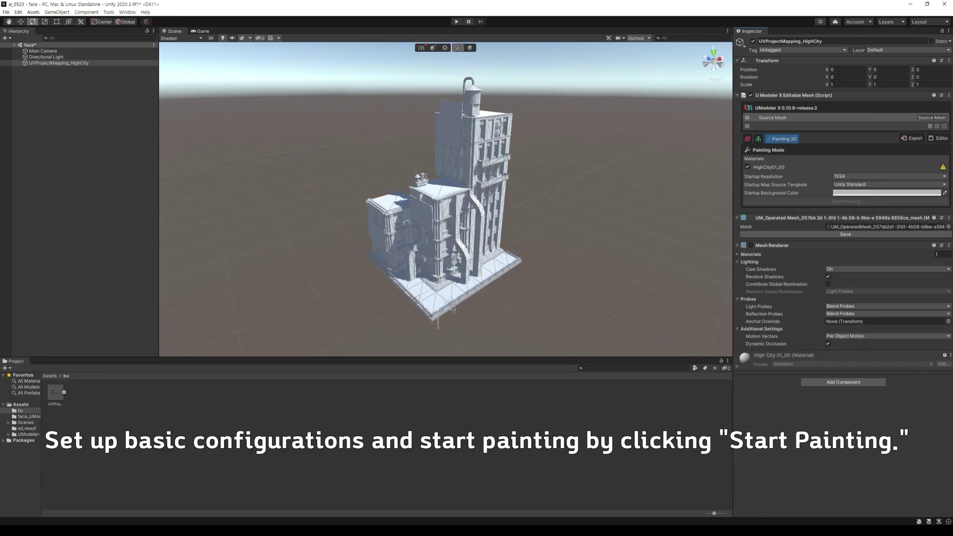
click(866, 176)
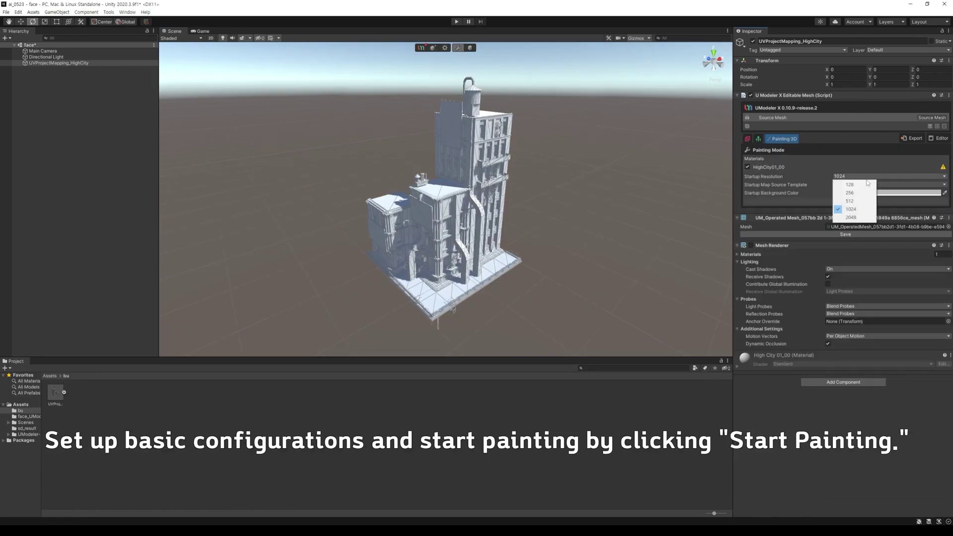
click(850, 201)
click(851, 176)
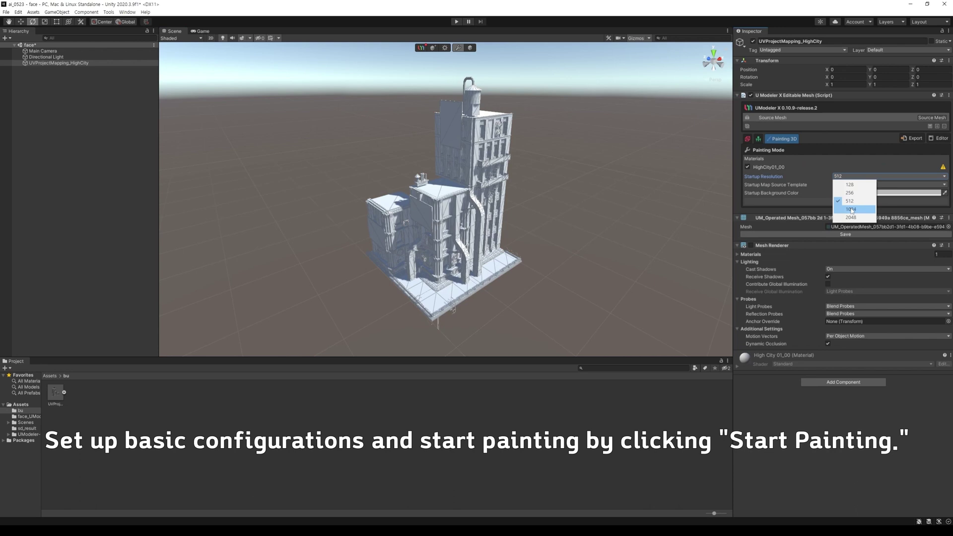
click(852, 210)
click(848, 184)
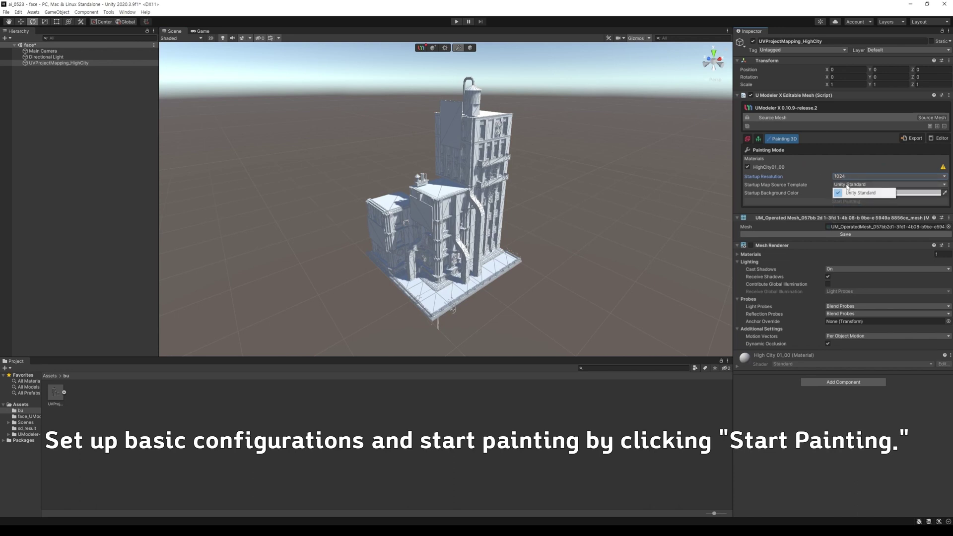
click(815, 196)
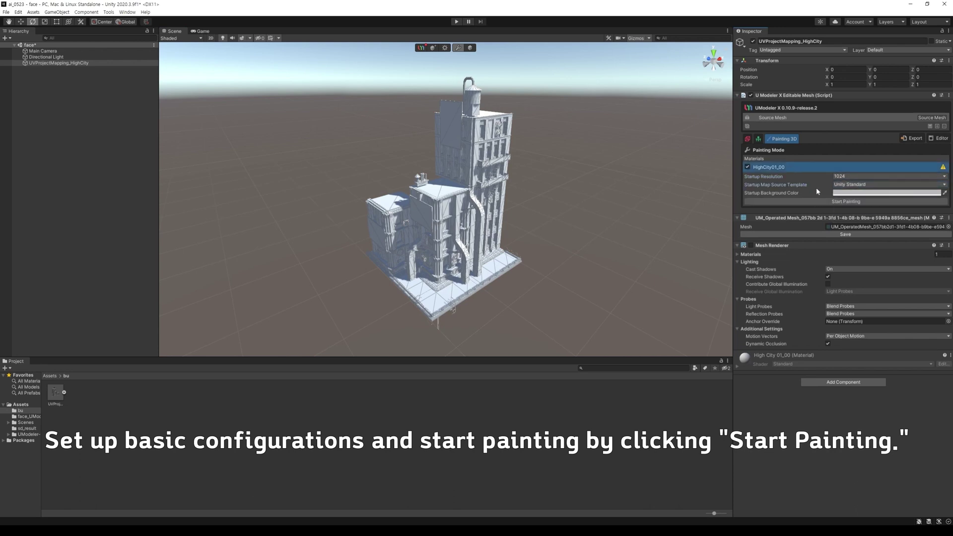
click(834, 201)
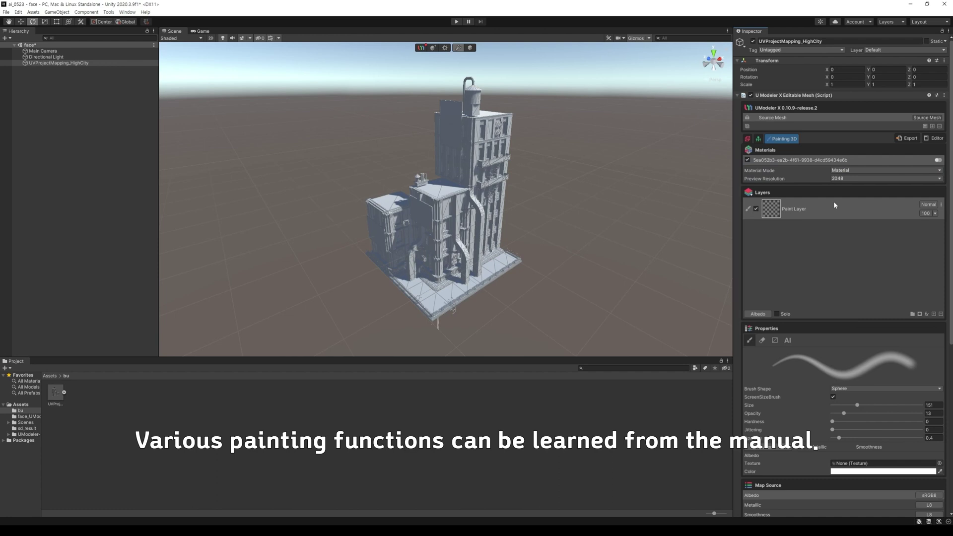
Set the AI paint prompt to an IsometricFuture night-sky city, DPM++ SDE sampler, depth ControlNet on.
click(788, 340)
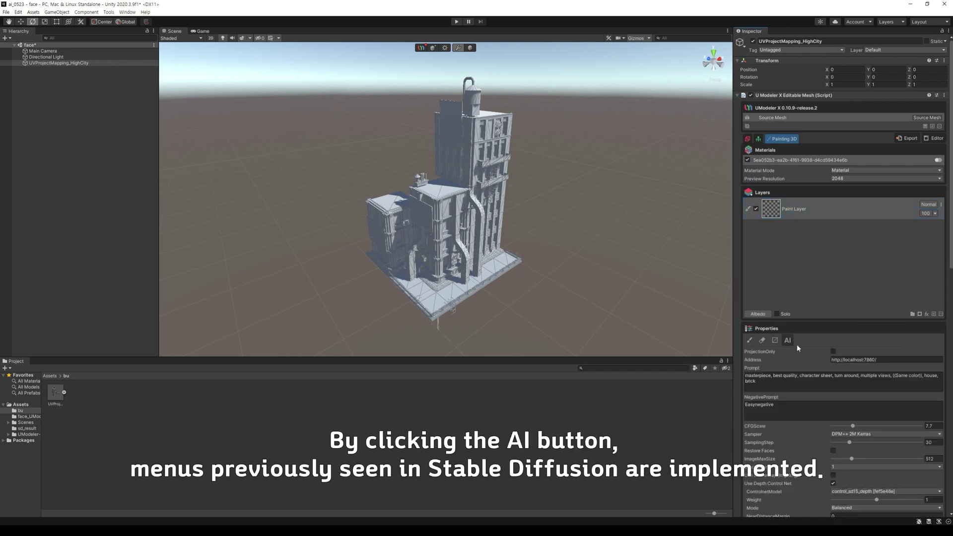
scroll(836, 398, down, 3)
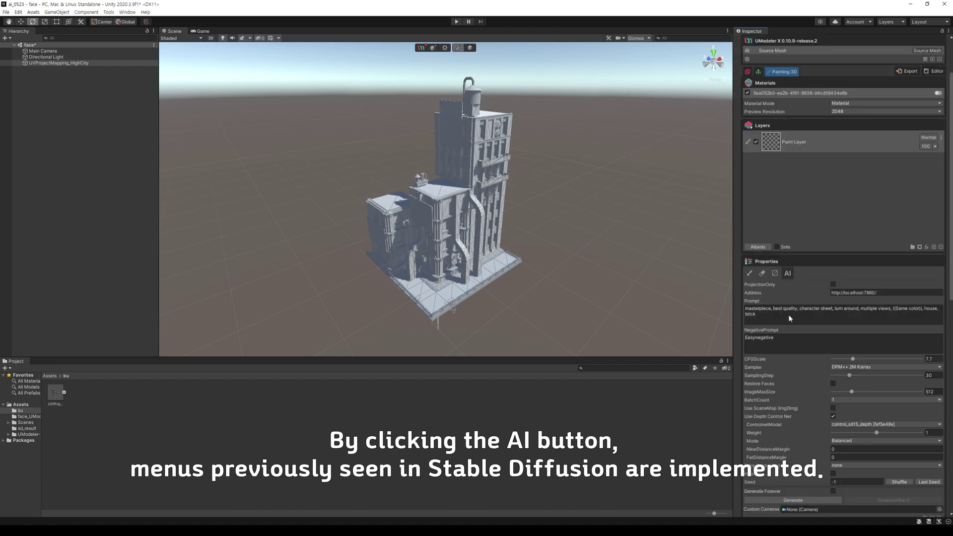
click(789, 318)
scroll(819, 307, down, 6)
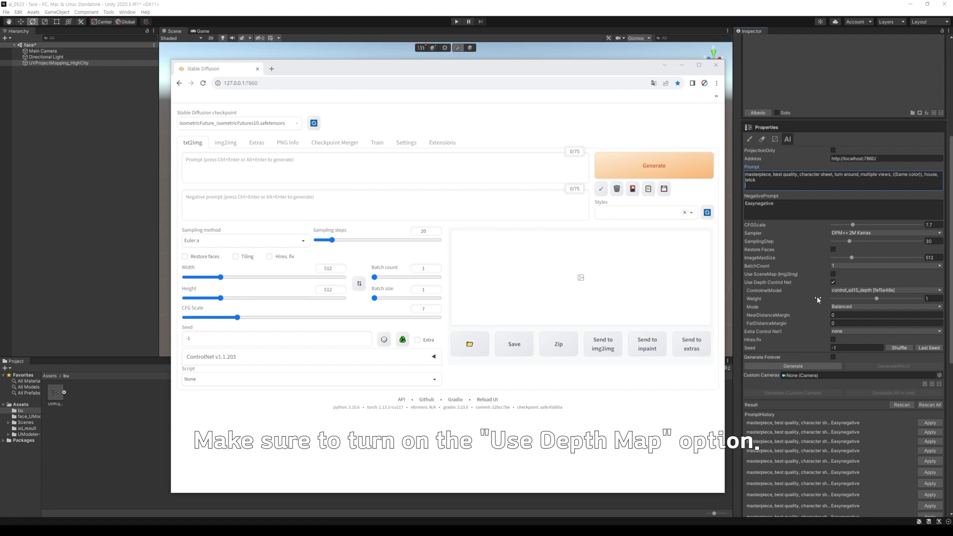
click(817, 296)
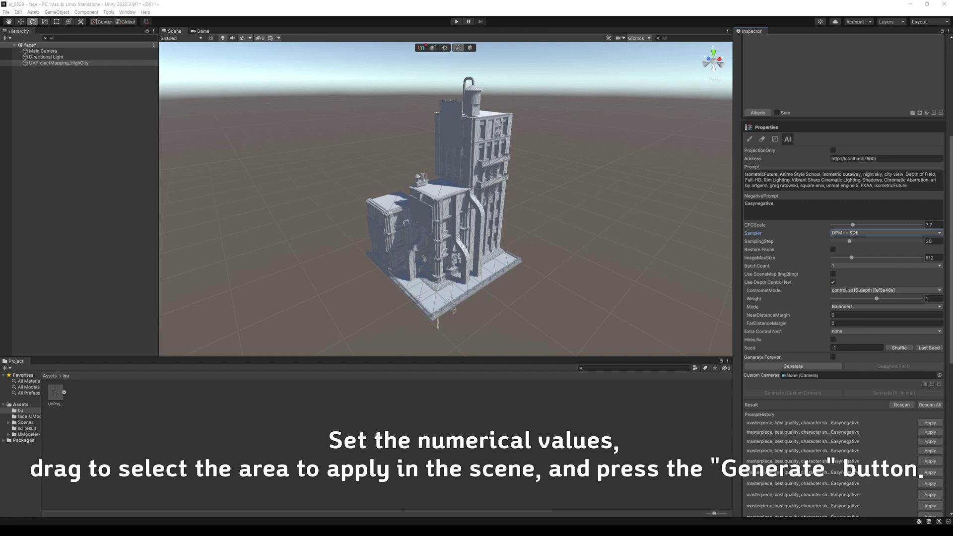
Frame the whole building and generate a Stable Diffusion texture with Generate(Rect), then minimize its console.
drag(329, 65, 564, 340)
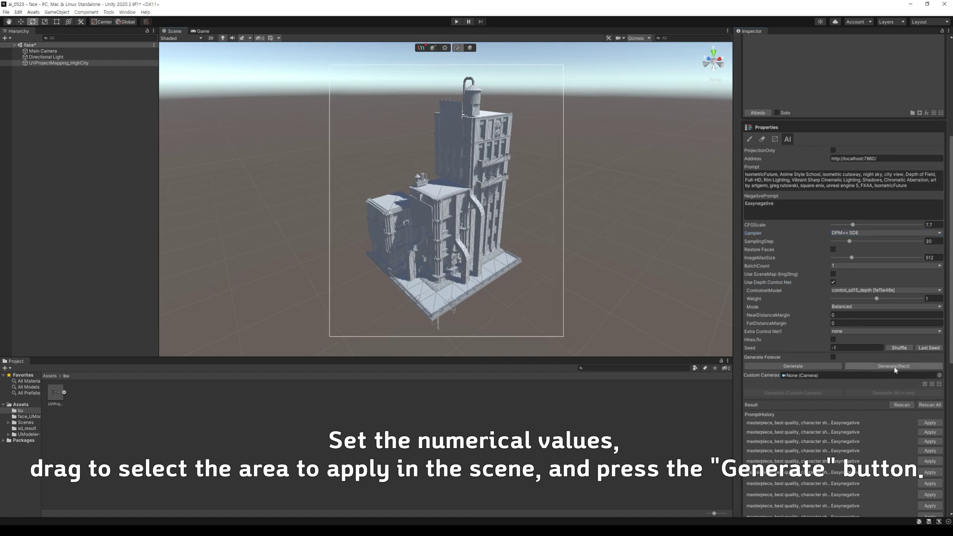
click(895, 368)
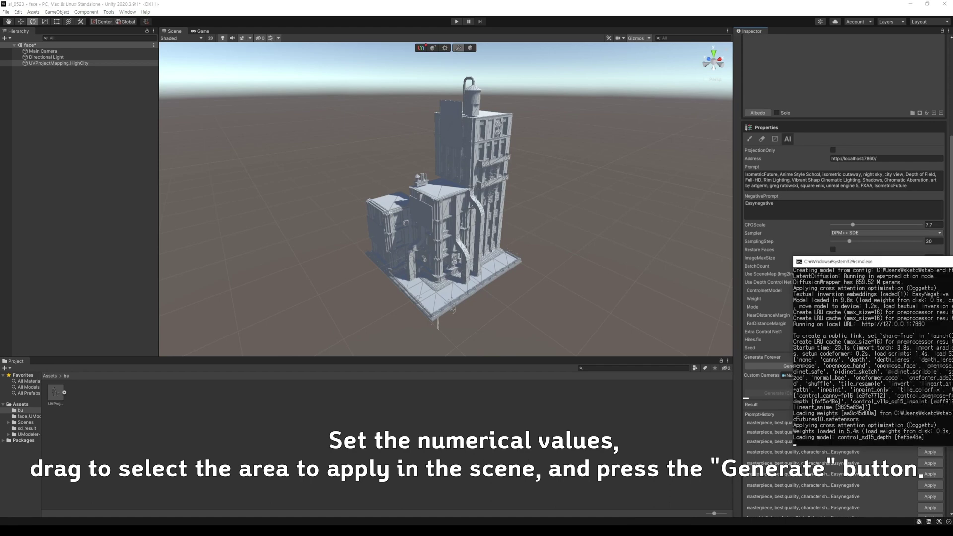
drag(951, 258, 479, 245)
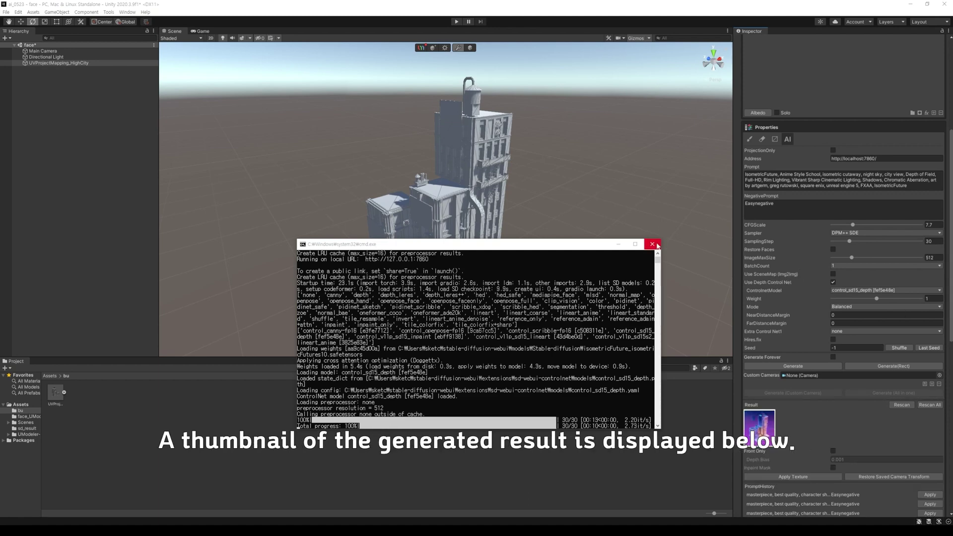
click(604, 245)
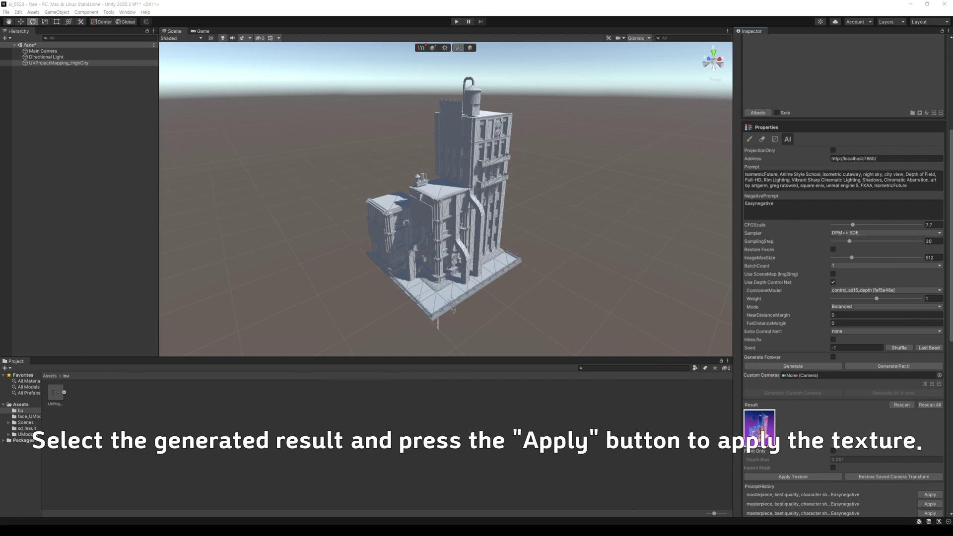
Apply the generated texture as Paint Layer (1), then brush purple paint at 100 opacity onto the right facade.
click(792, 476)
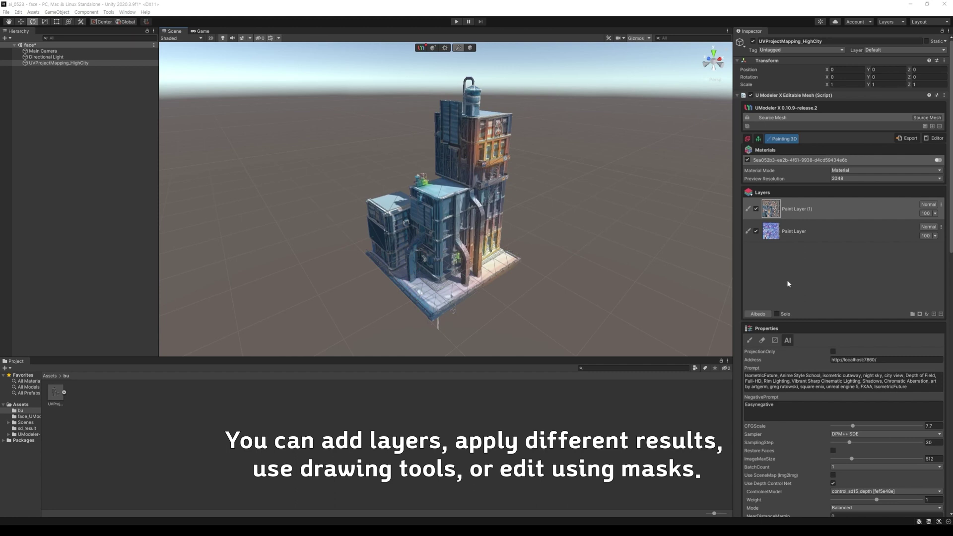
click(763, 341)
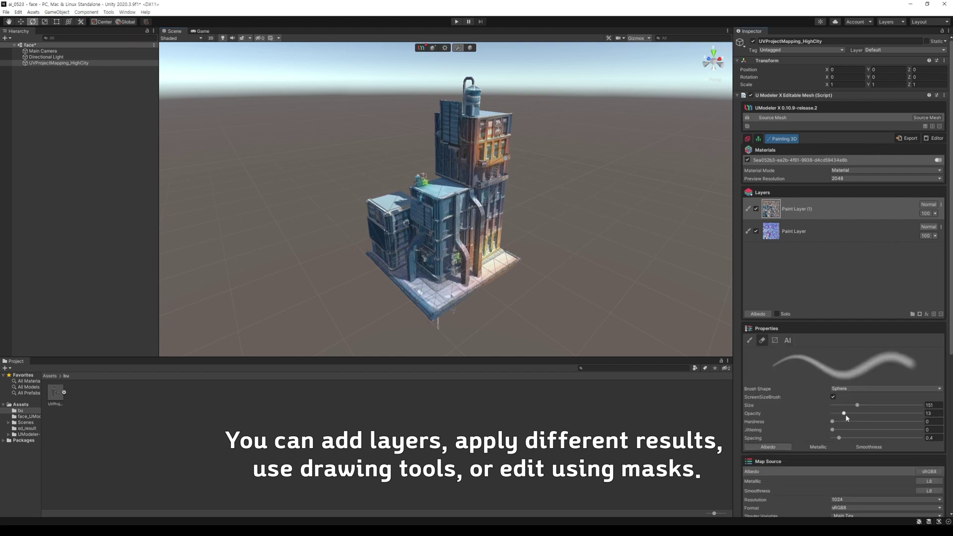
drag(844, 413, 921, 413)
mouse_move(479, 214)
mouse_down()
mouse_move(476, 249)
mouse_move(500, 210)
mouse_move(489, 224)
mouse_move(494, 196)
mouse_move(472, 181)
mouse_move(505, 159)
mouse_move(497, 134)
mouse_move(521, 272)
mouse_move(476, 279)
mouse_move(467, 228)
mouse_move(477, 208)
mouse_move(447, 198)
mouse_up()
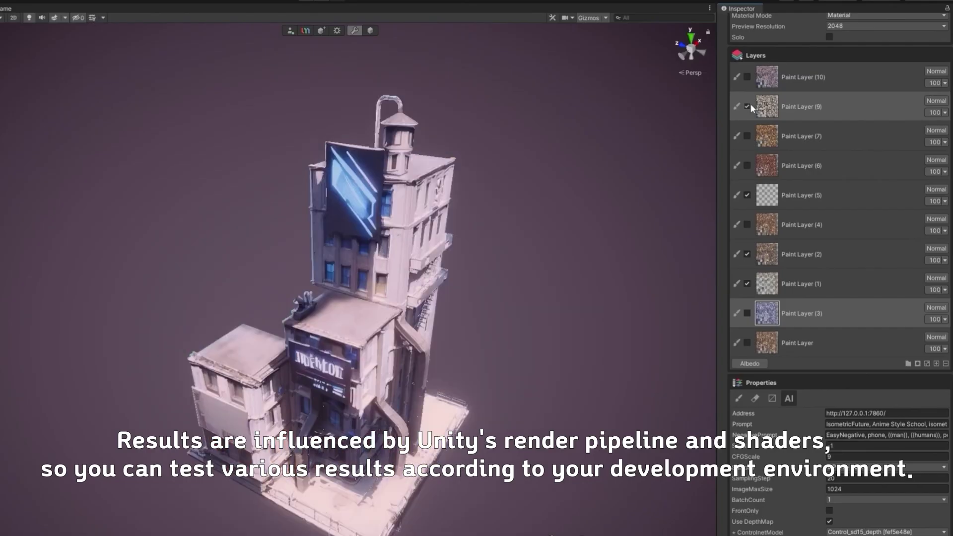
click(747, 107)
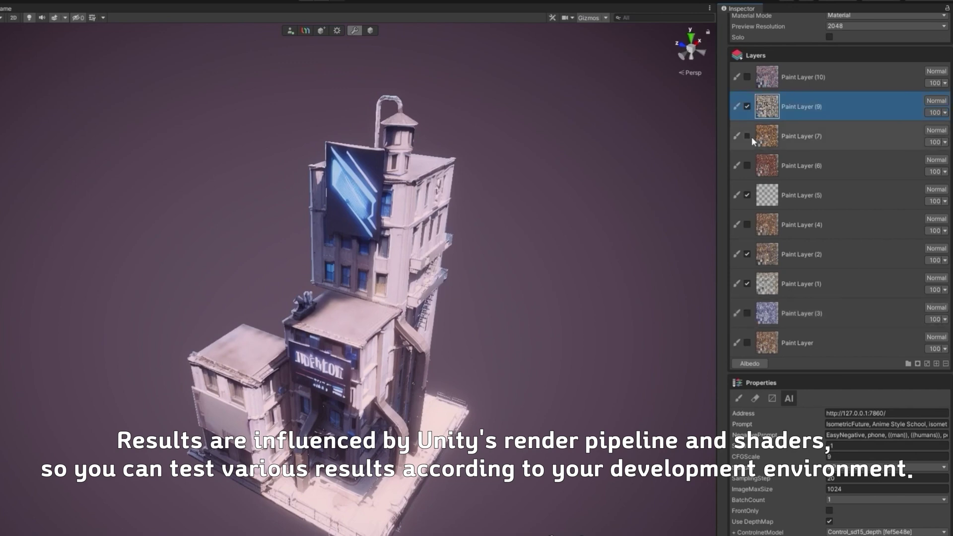
click(747, 106)
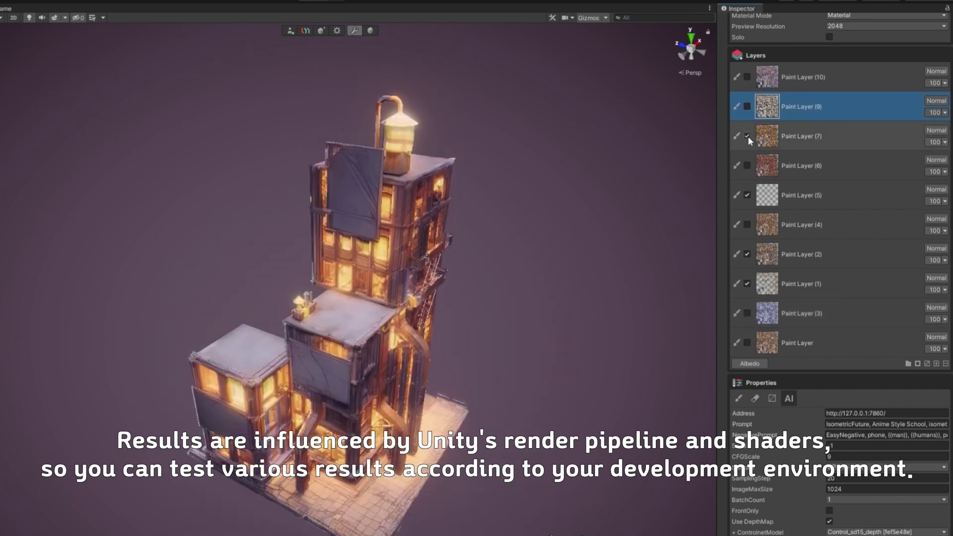
click(748, 166)
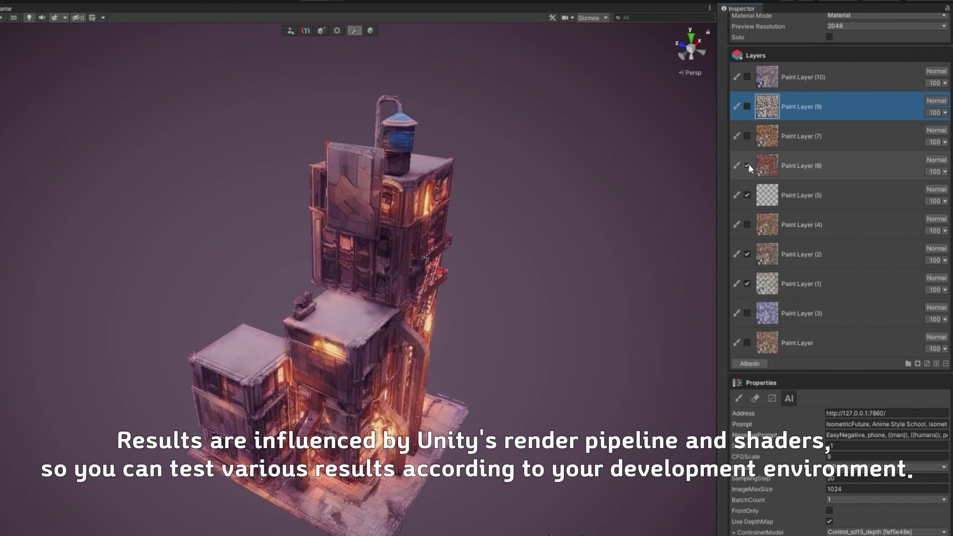